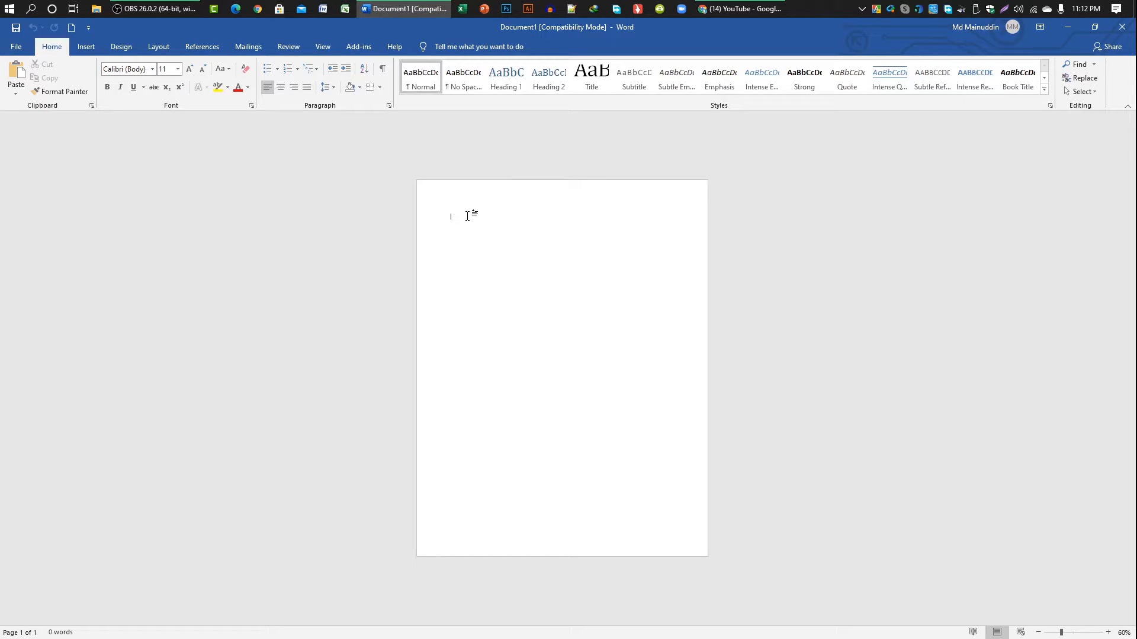
- Fill the blank document with sample paragraphs using the =rand() function
scroll(480, 228, up, 2)
scroll(479, 229, up, 2)
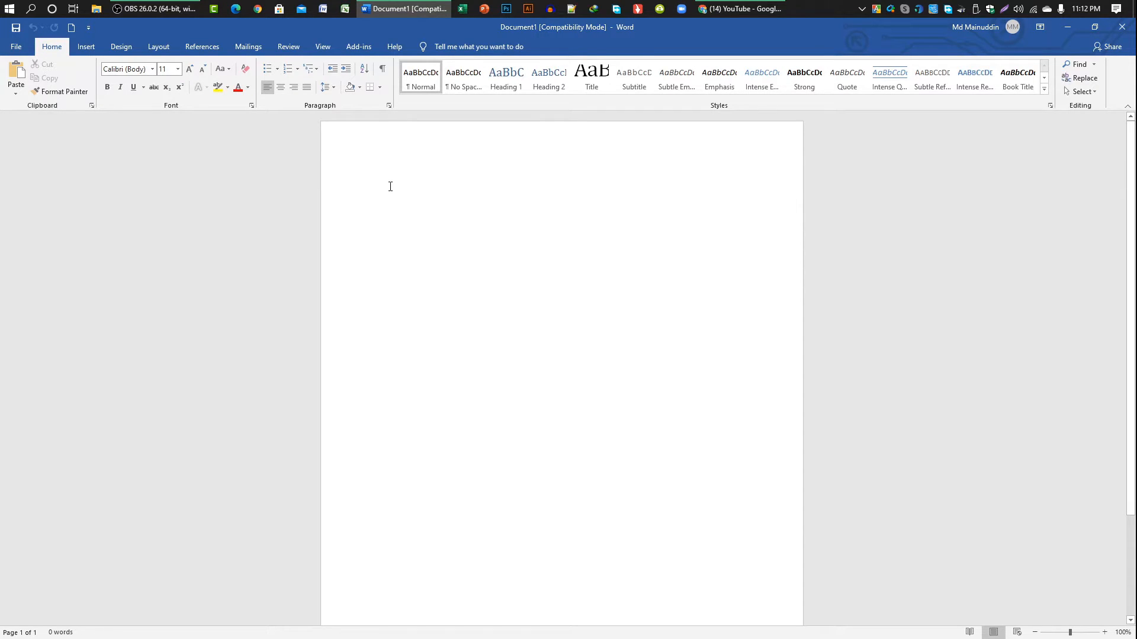
text(=rand)
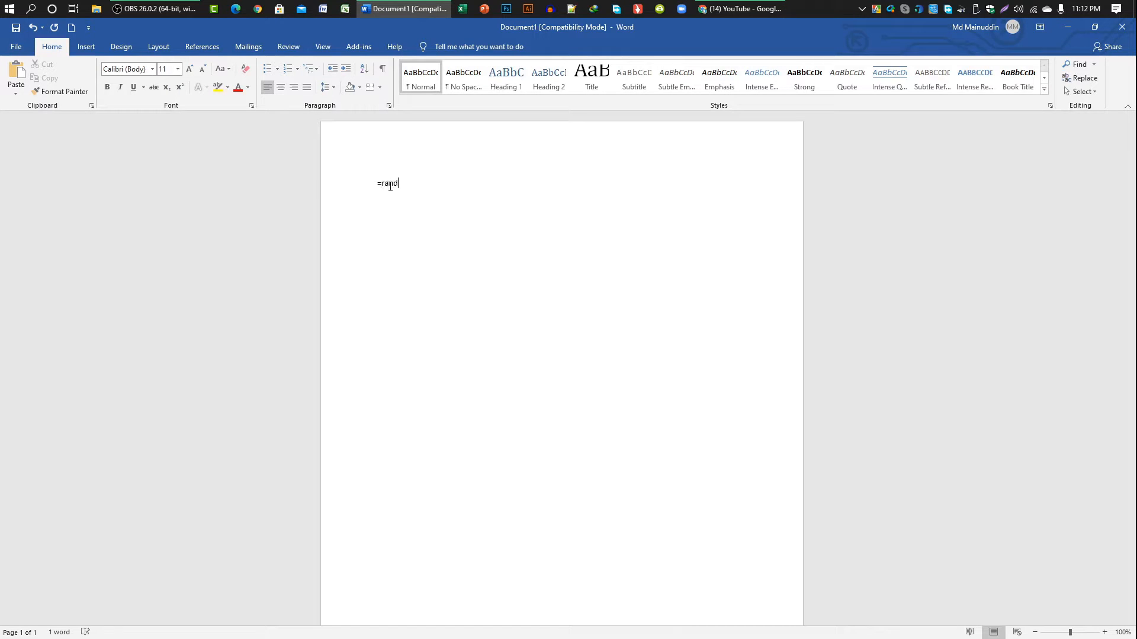
text(())
key(Return)
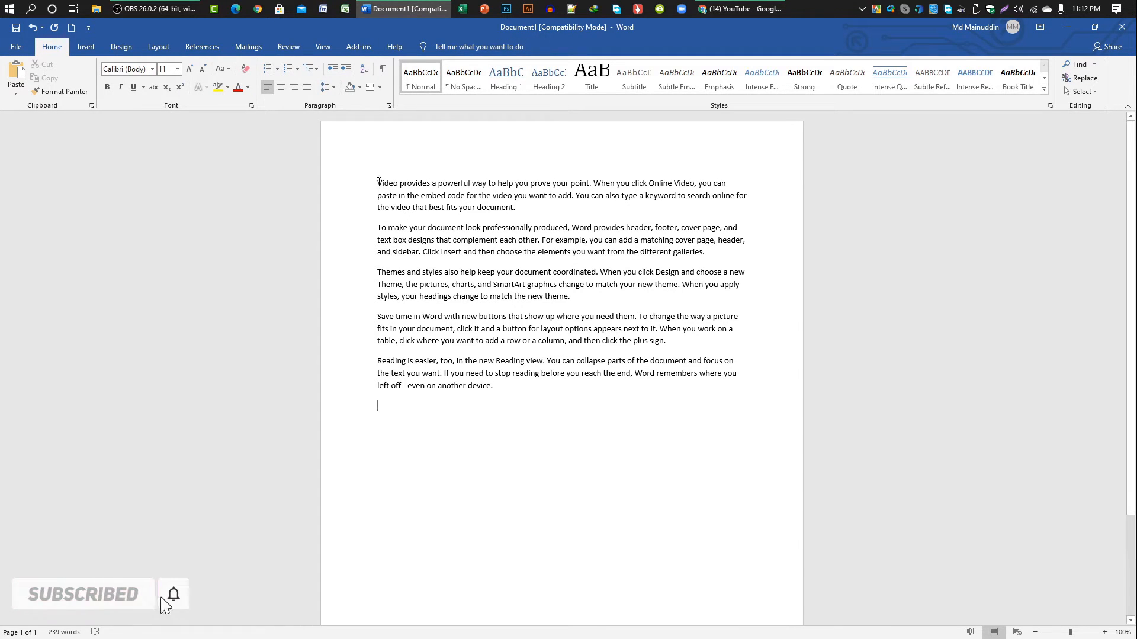
- Select all five sample paragraphs and set their font to Times New Roman
drag(378, 182, 520, 205)
click(446, 189)
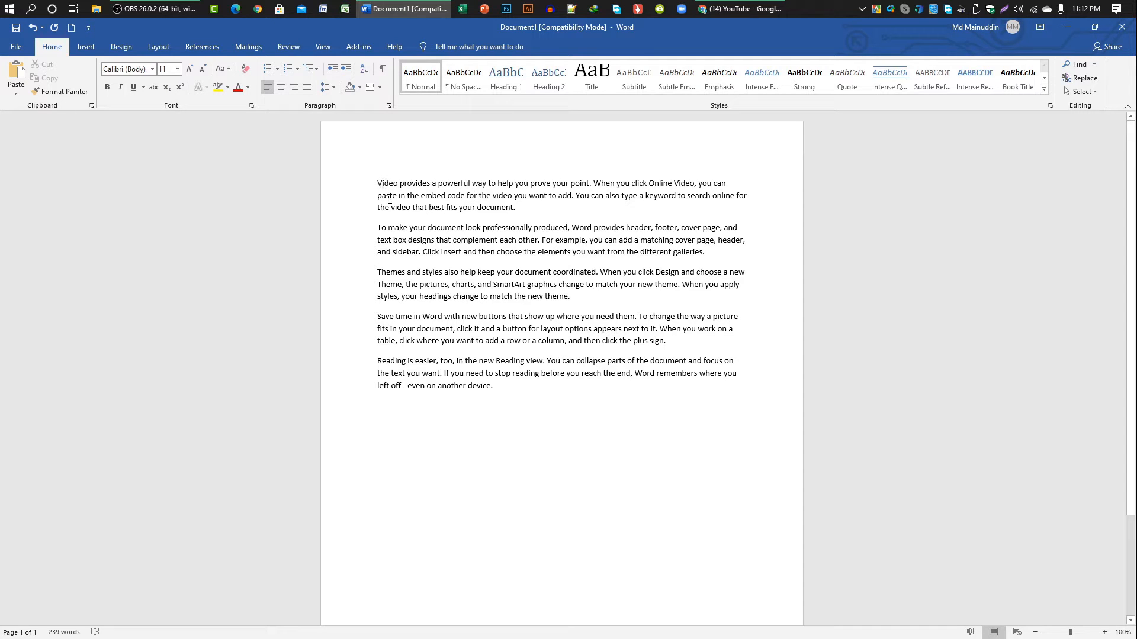
drag(379, 182, 503, 396)
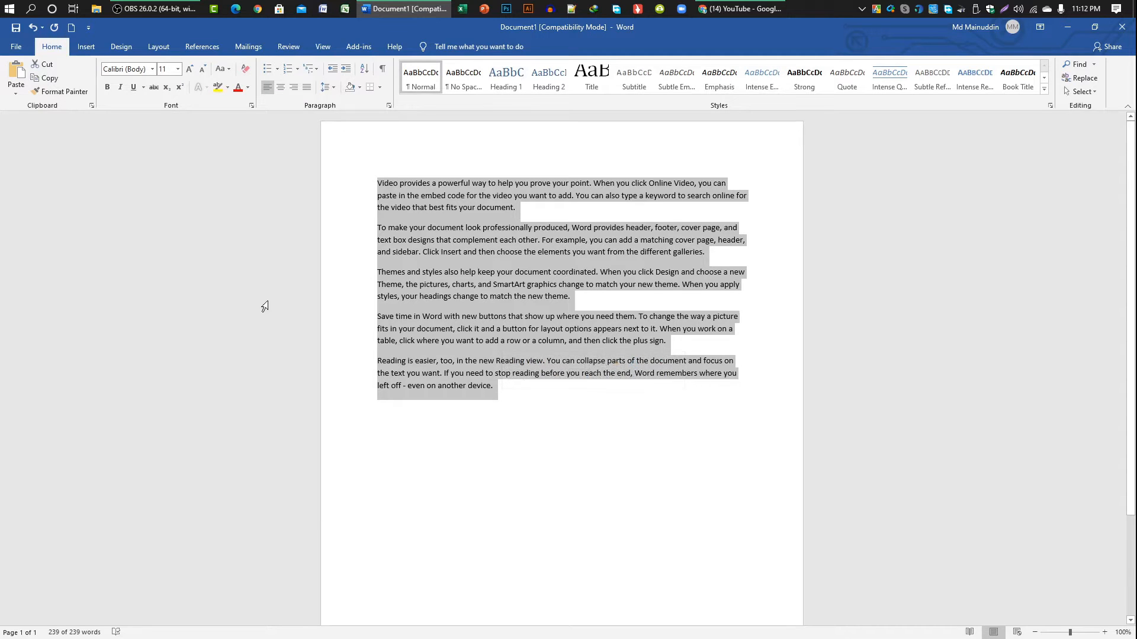
key(alt+h)
key(f)
key(f)
text(Times New Ro)
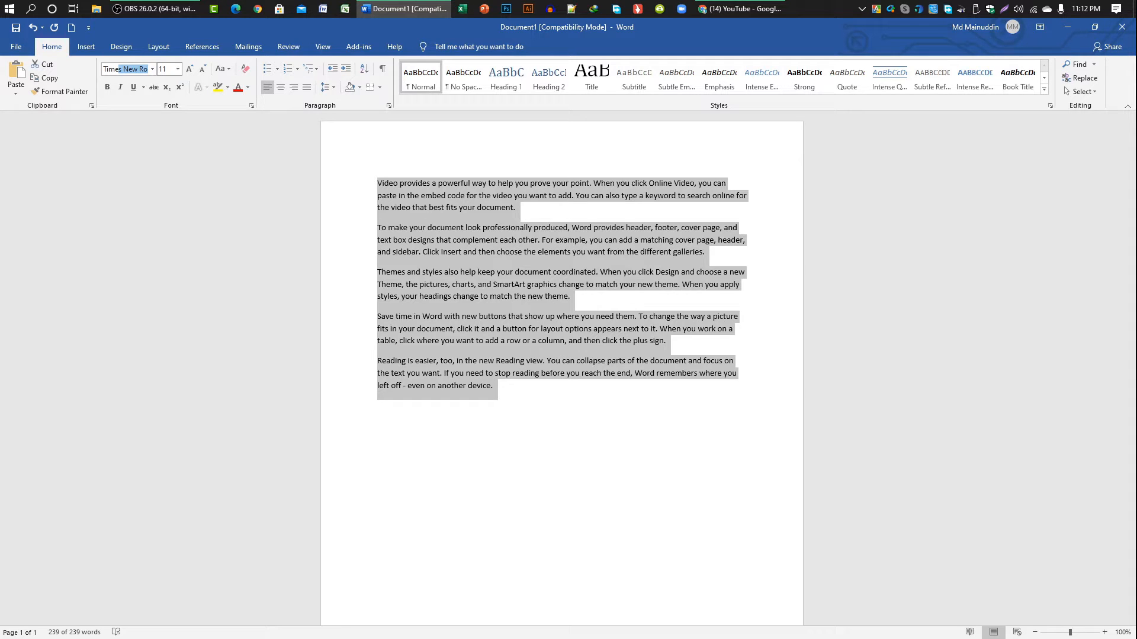
key(Return)
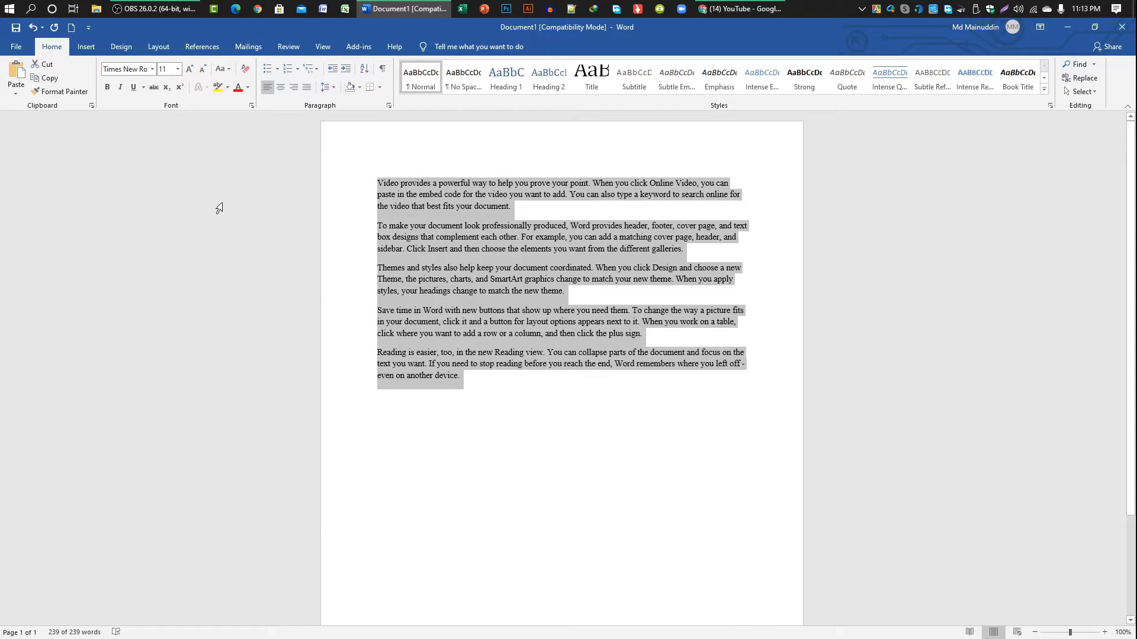
- Change the font of all five paragraphs to Aachen-Light
click(151, 70)
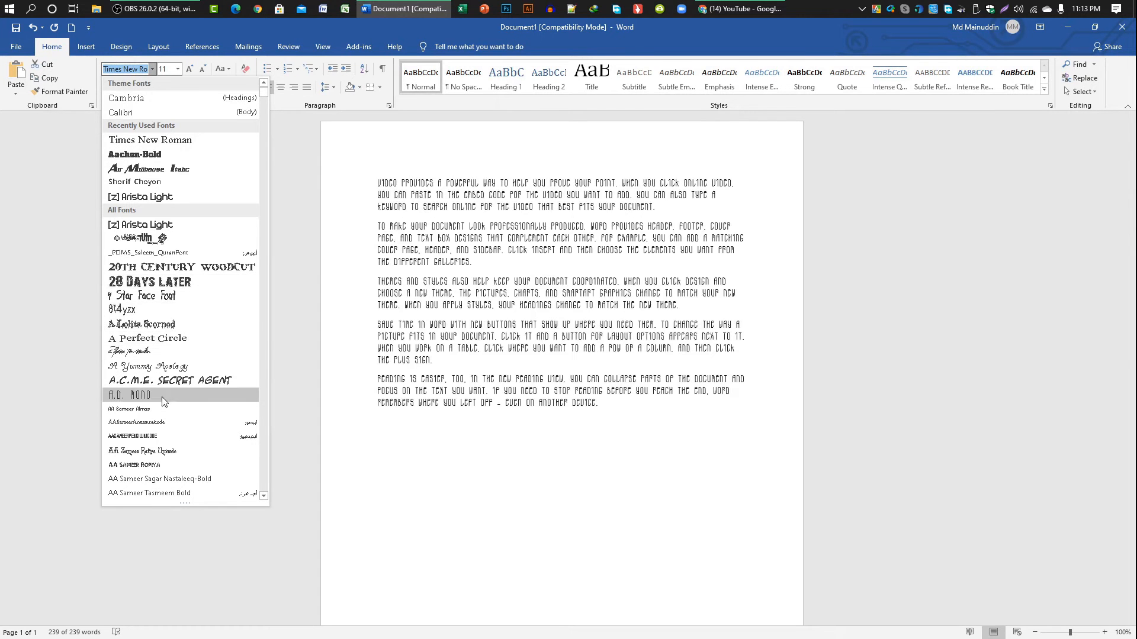
scroll(166, 396, down, 1)
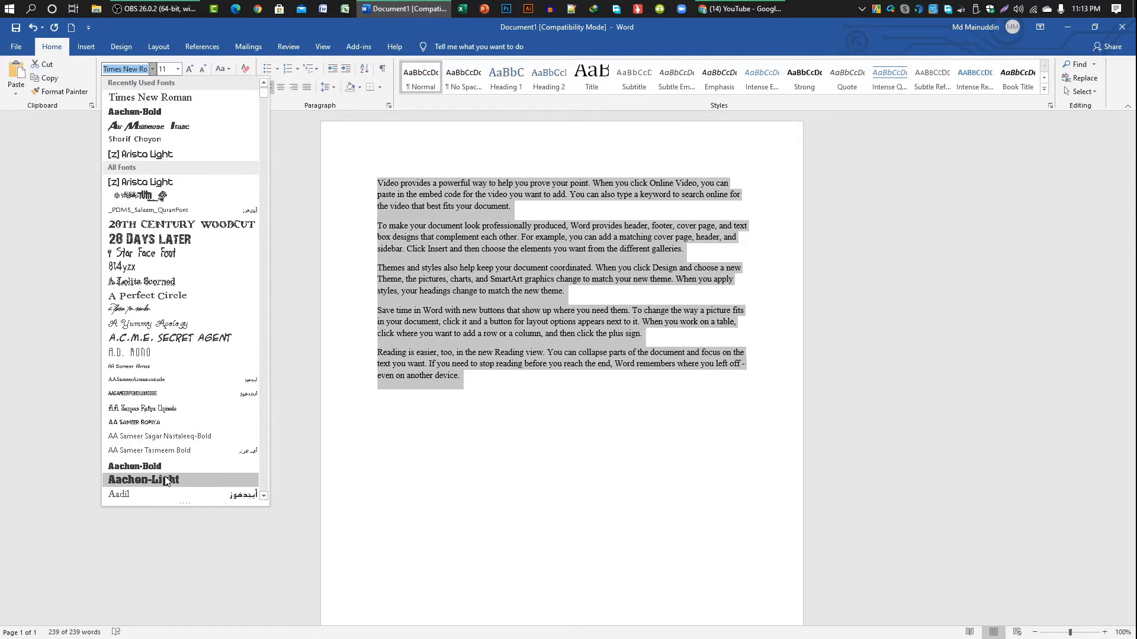
click(164, 478)
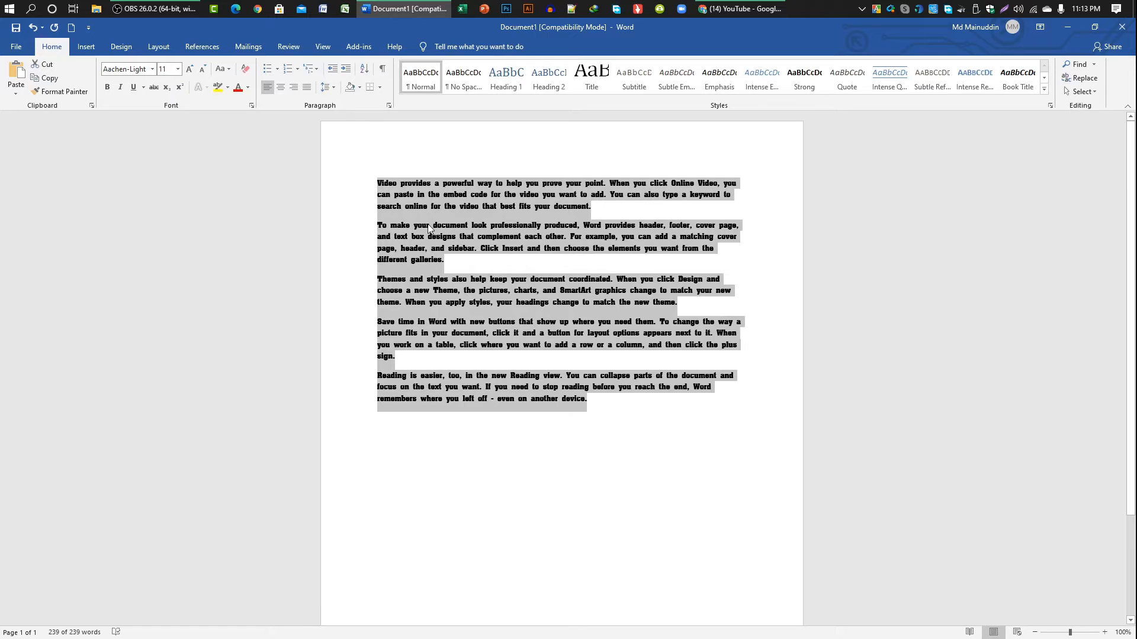
click(436, 226)
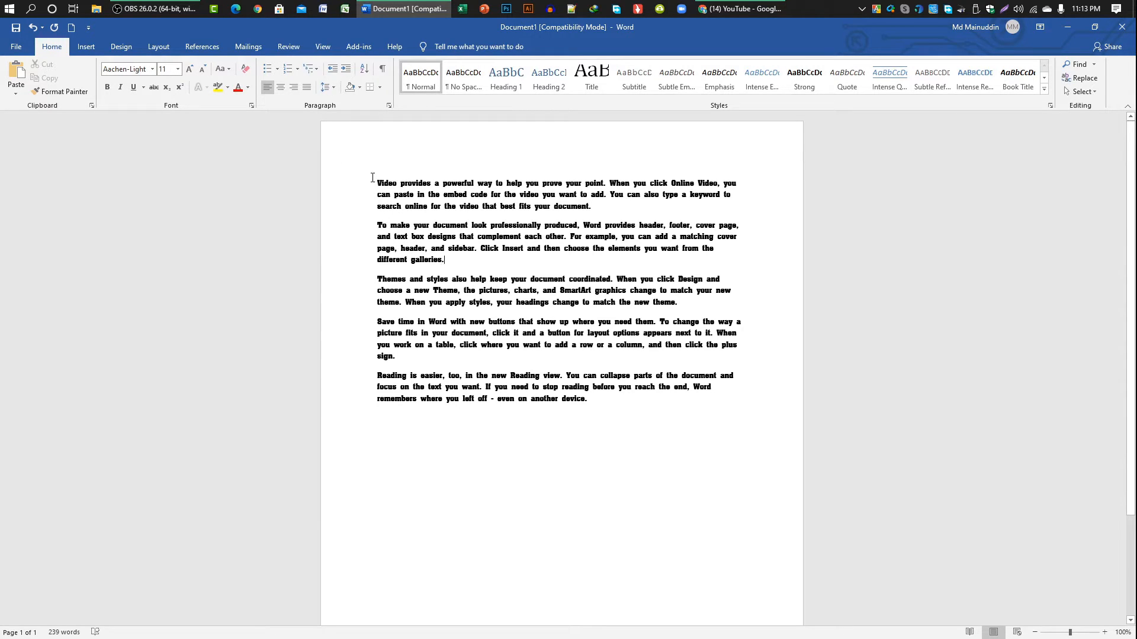
- Set the font size of the first paragraph to 24
drag(372, 177, 625, 210)
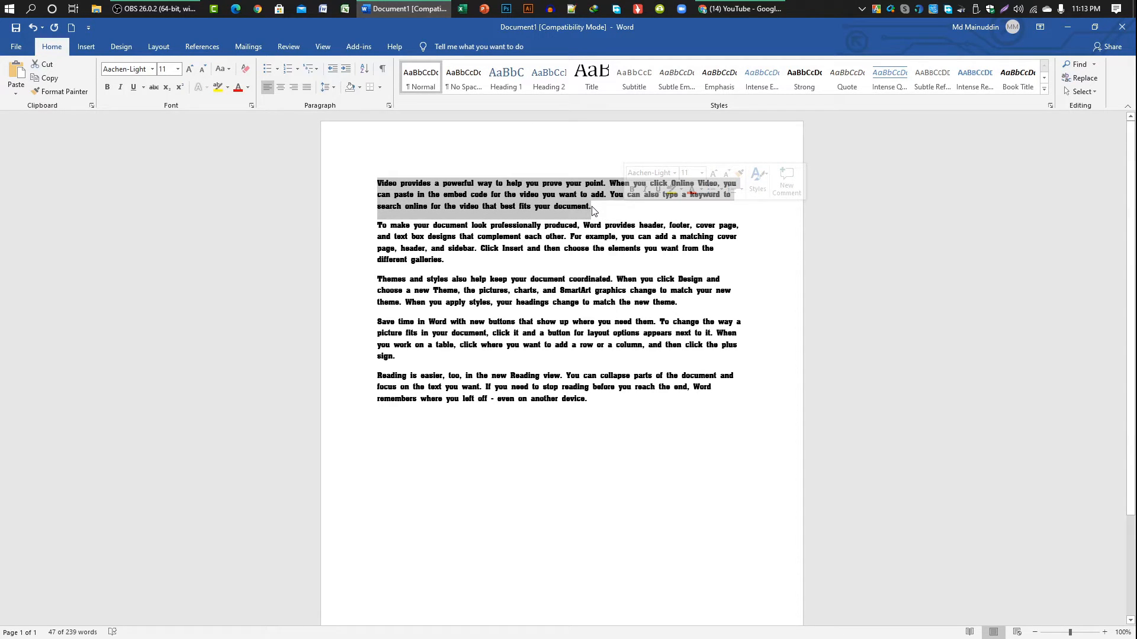
click(177, 70)
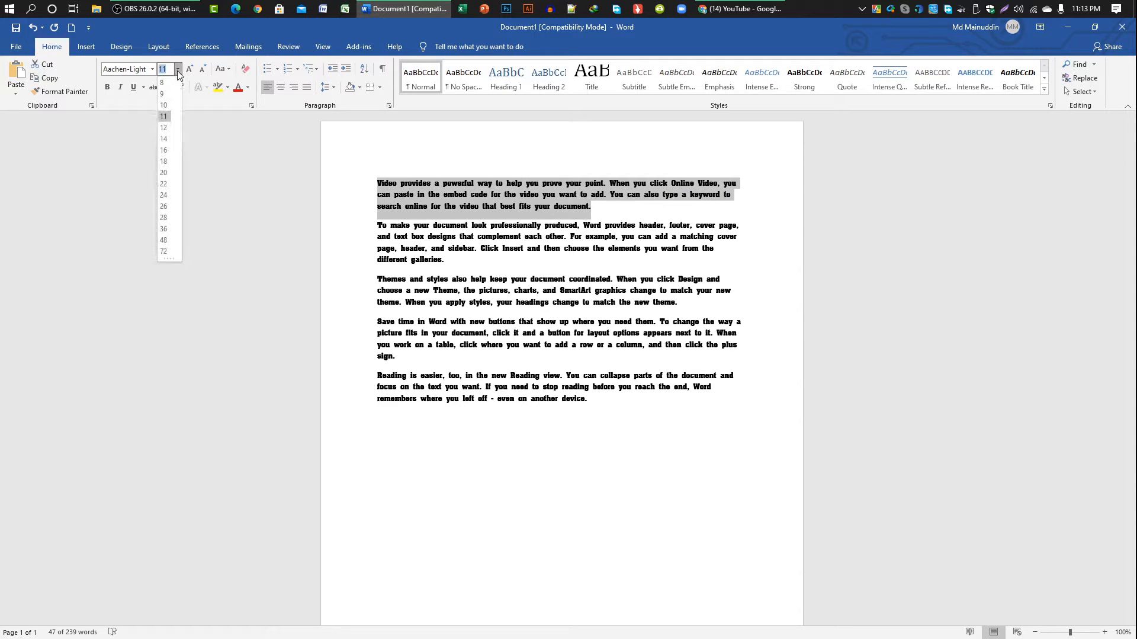
click(165, 195)
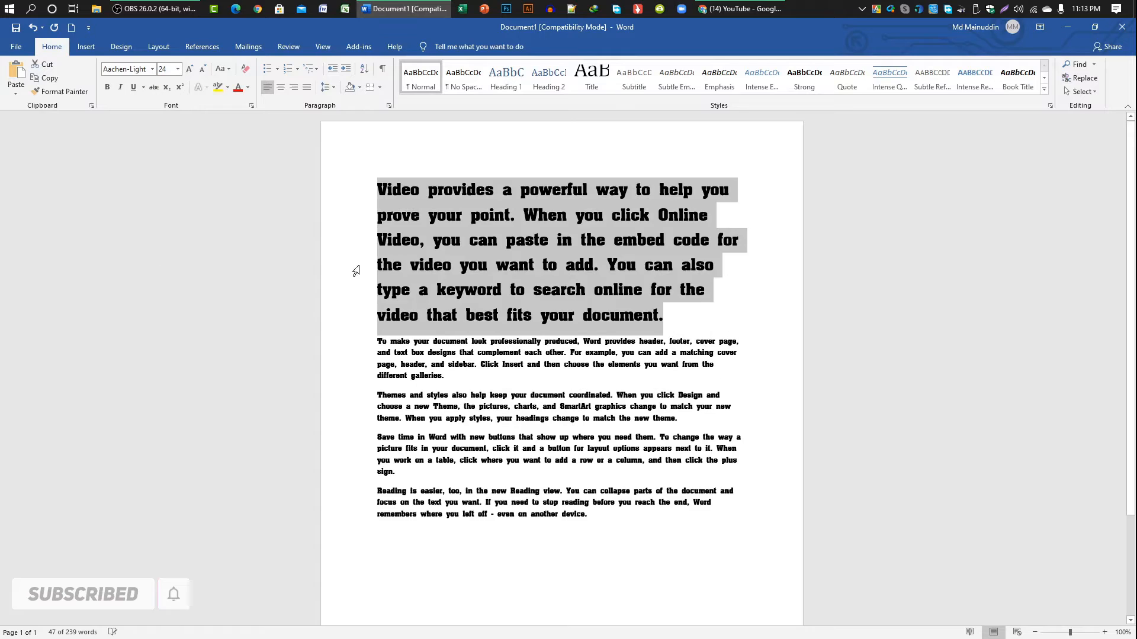
click(492, 269)
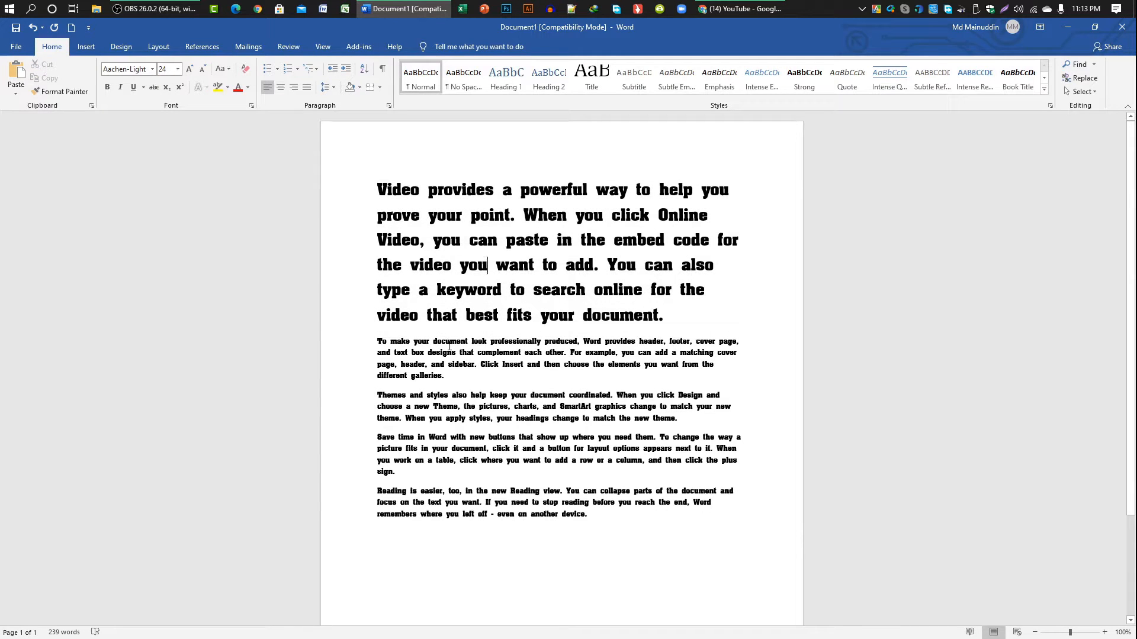
drag(441, 354, 524, 365)
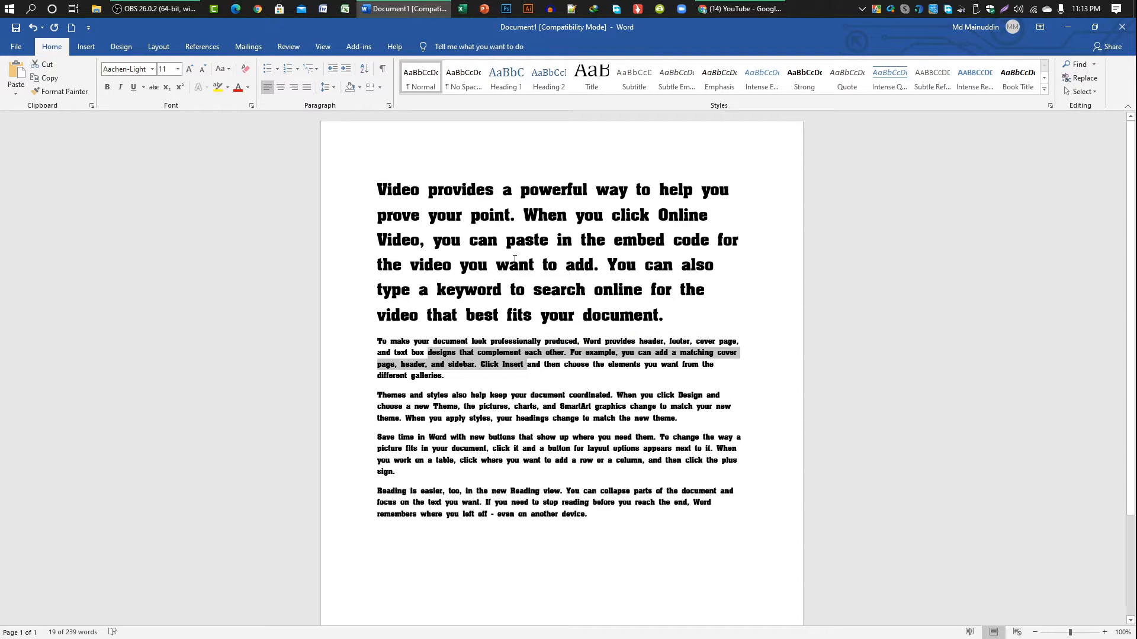
drag(435, 206, 499, 243)
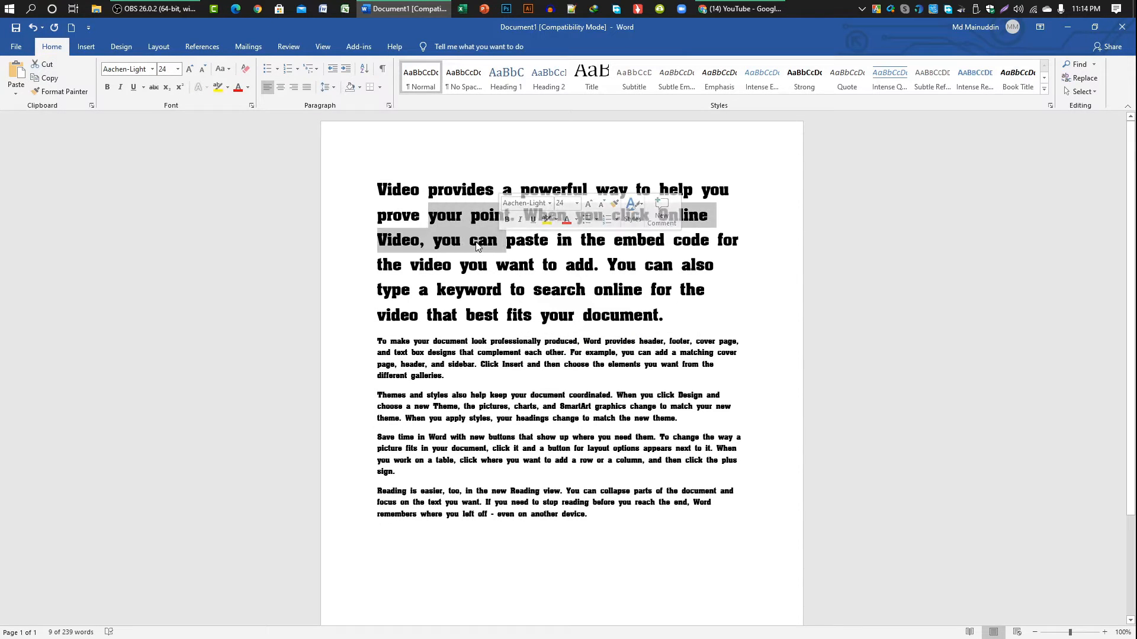
click(478, 244)
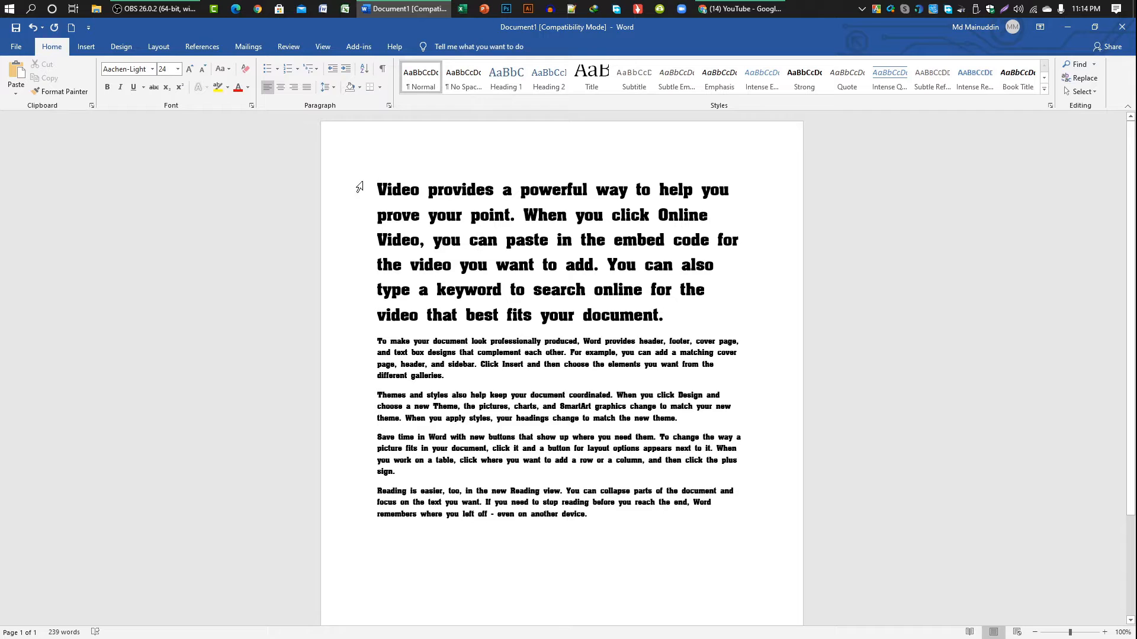
- Set the enlarged first paragraph's font size back to 11
drag(374, 177, 657, 321)
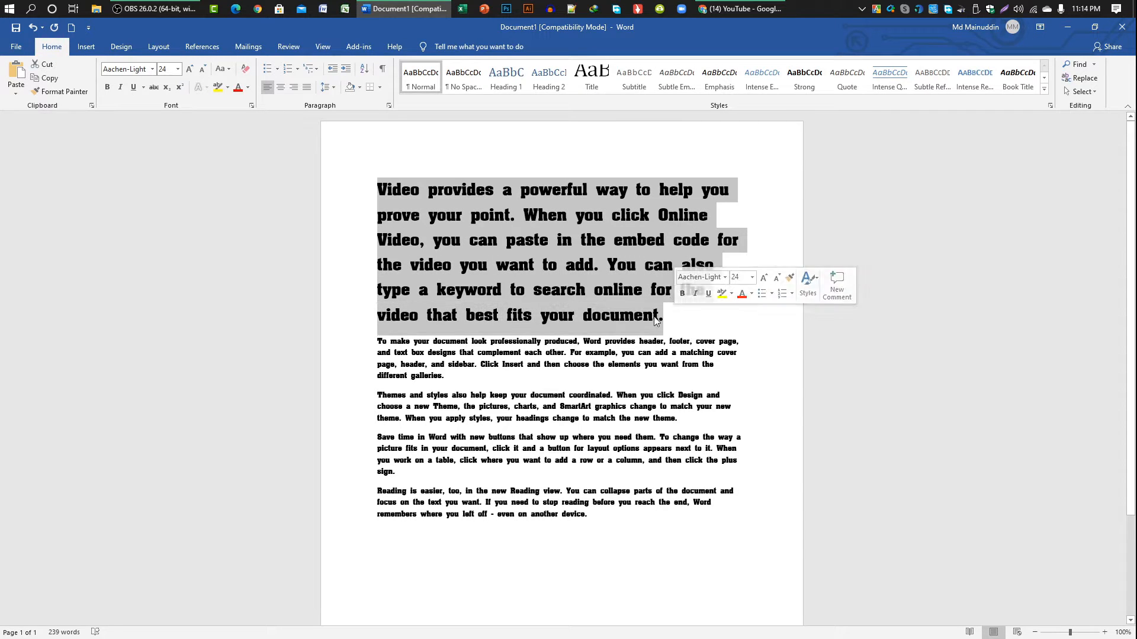
click(177, 69)
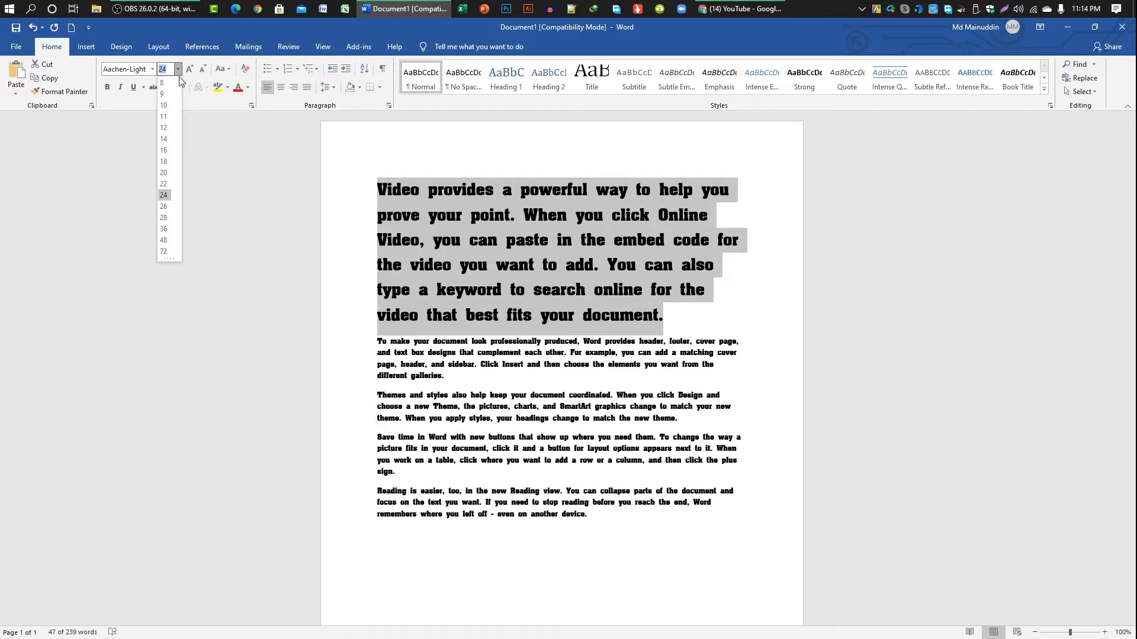
click(164, 116)
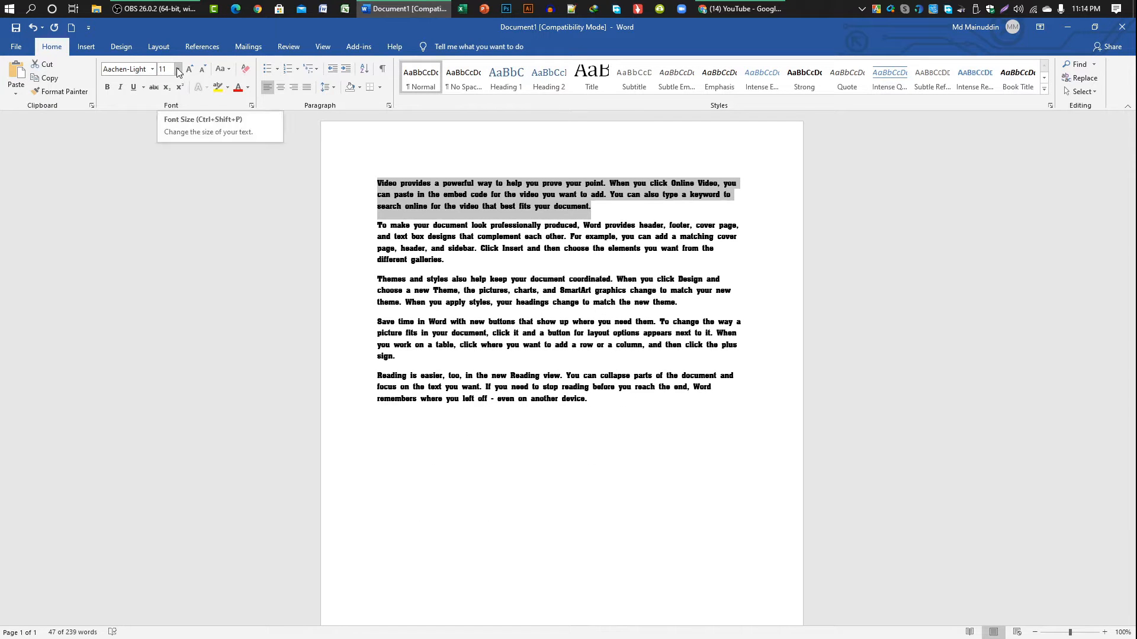
click(177, 69)
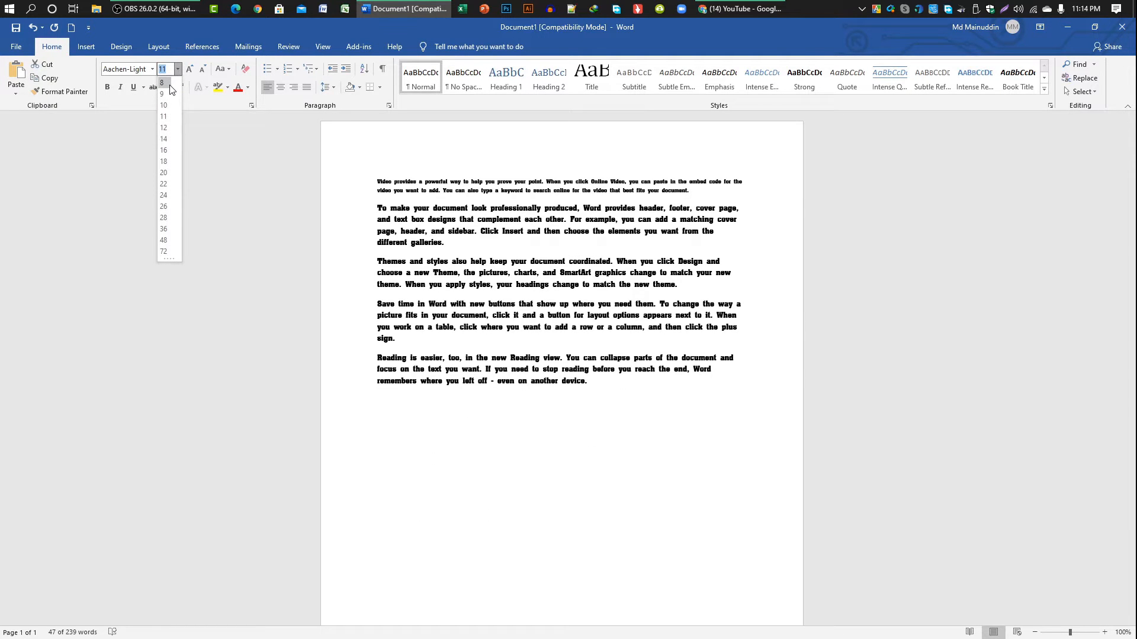
click(178, 67)
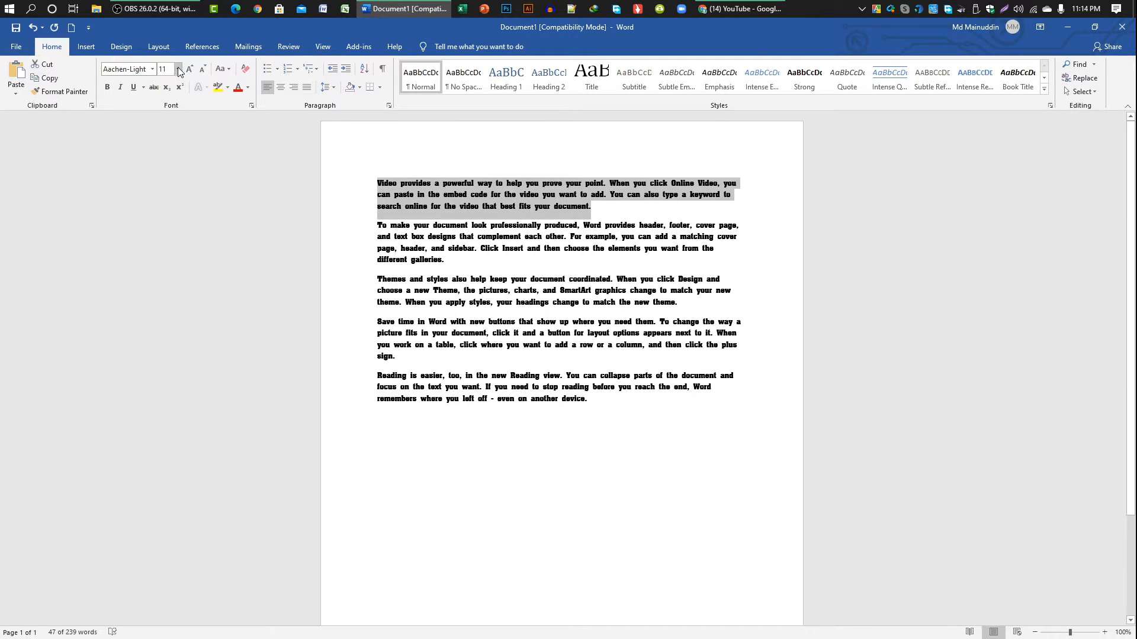
click(178, 67)
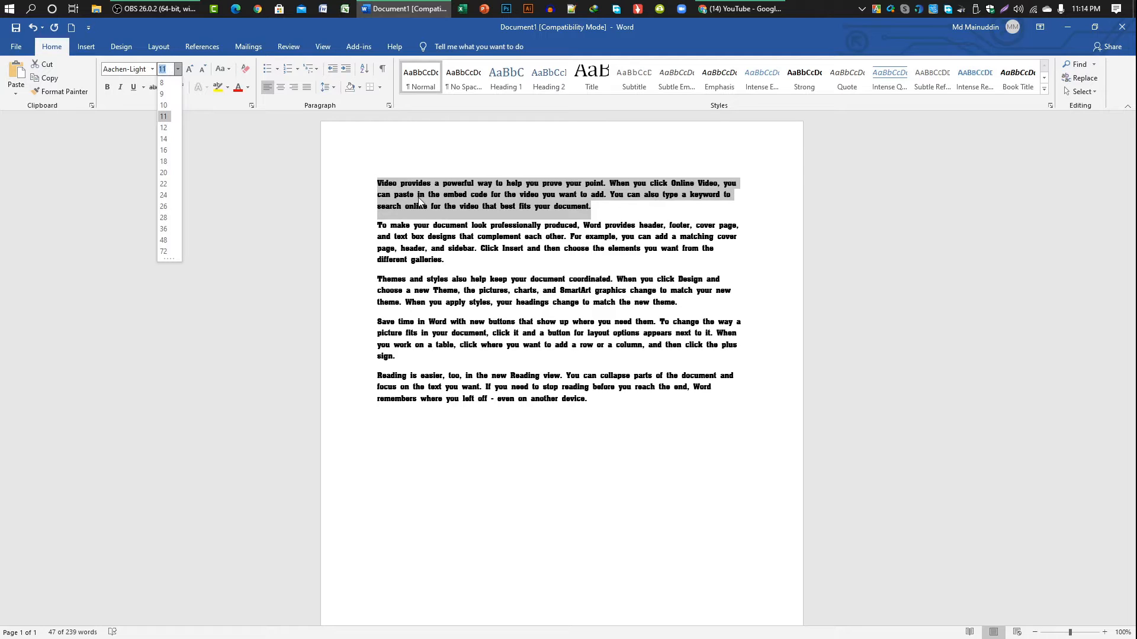
click(466, 219)
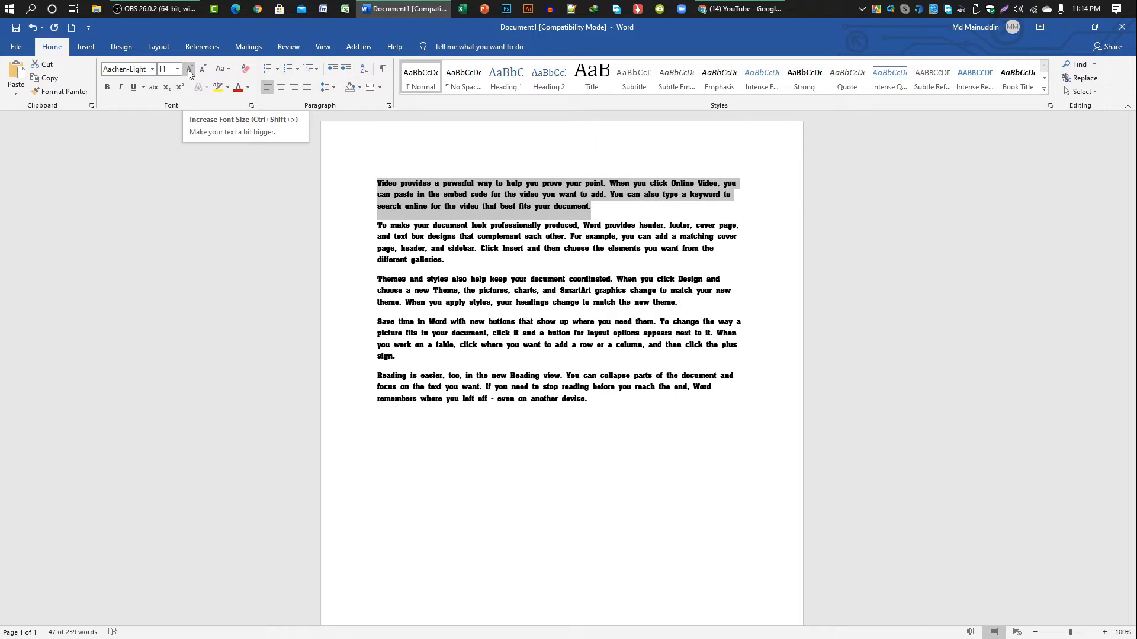
click(519, 200)
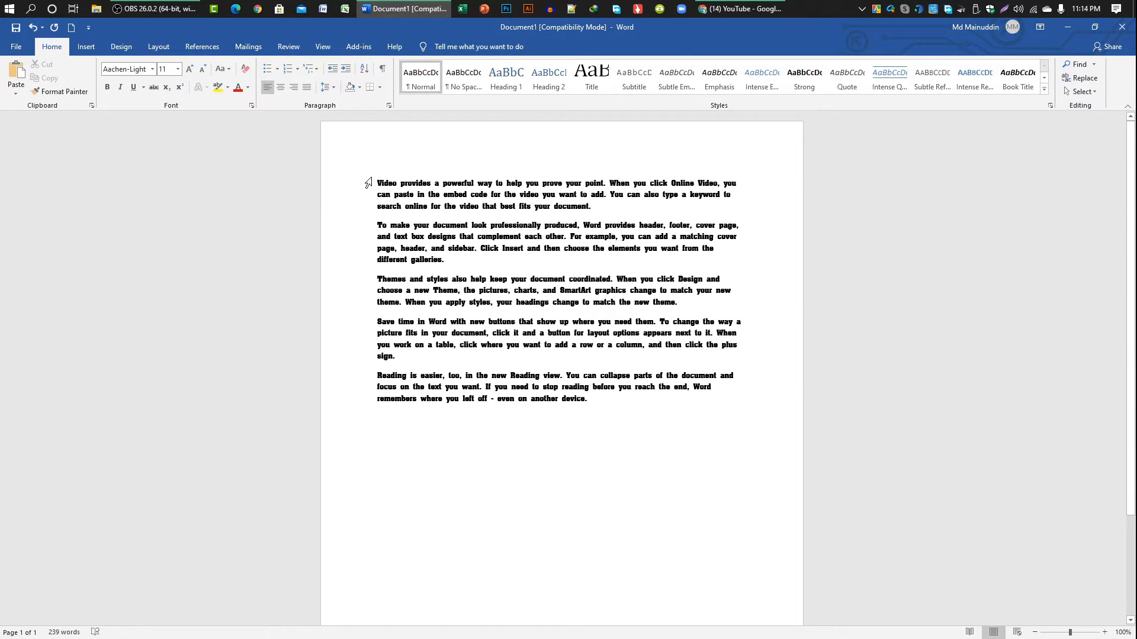
- Enlarge the first two lines of the opening paragraph stepwise to size 20 and shrink them stepwise to size 16
drag(365, 183, 734, 195)
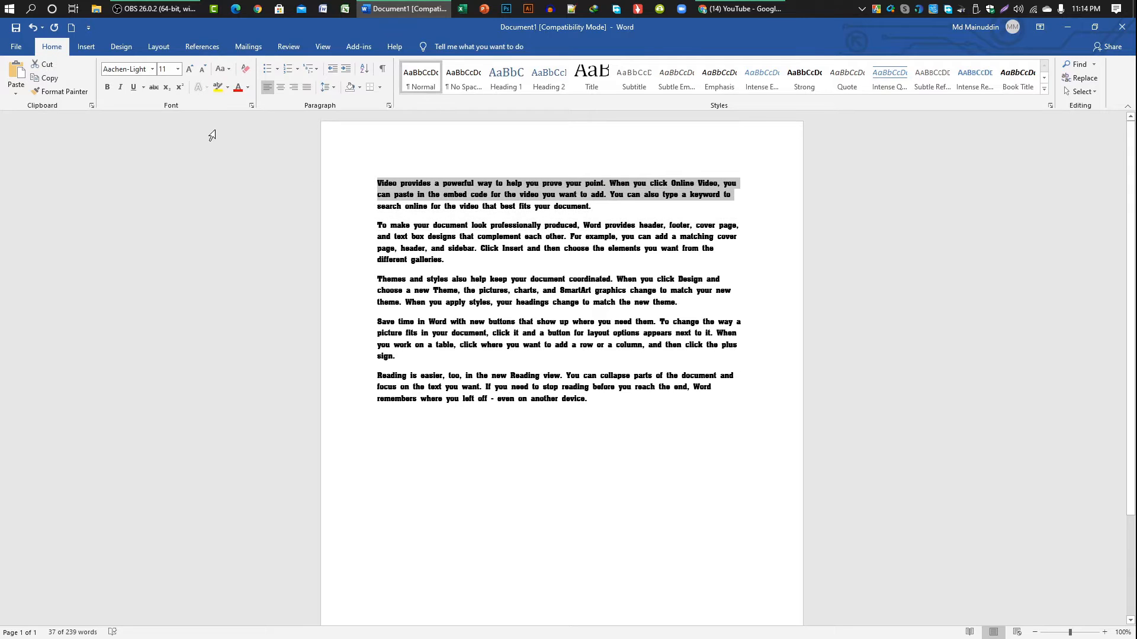
click(190, 69)
click(189, 68)
click(189, 69)
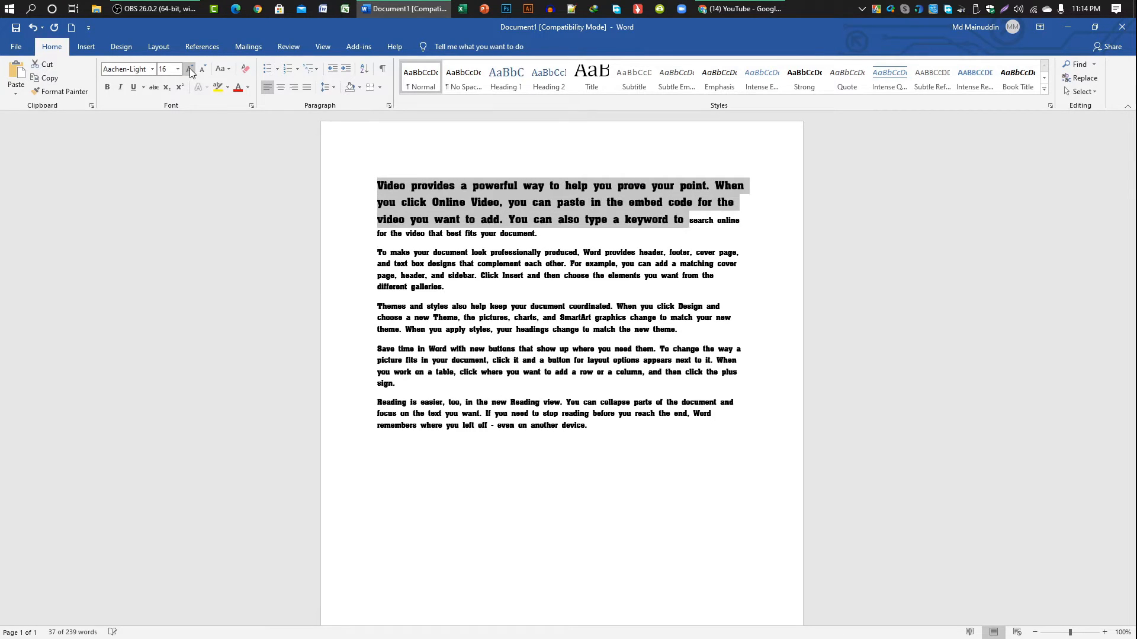
click(189, 69)
click(189, 69)
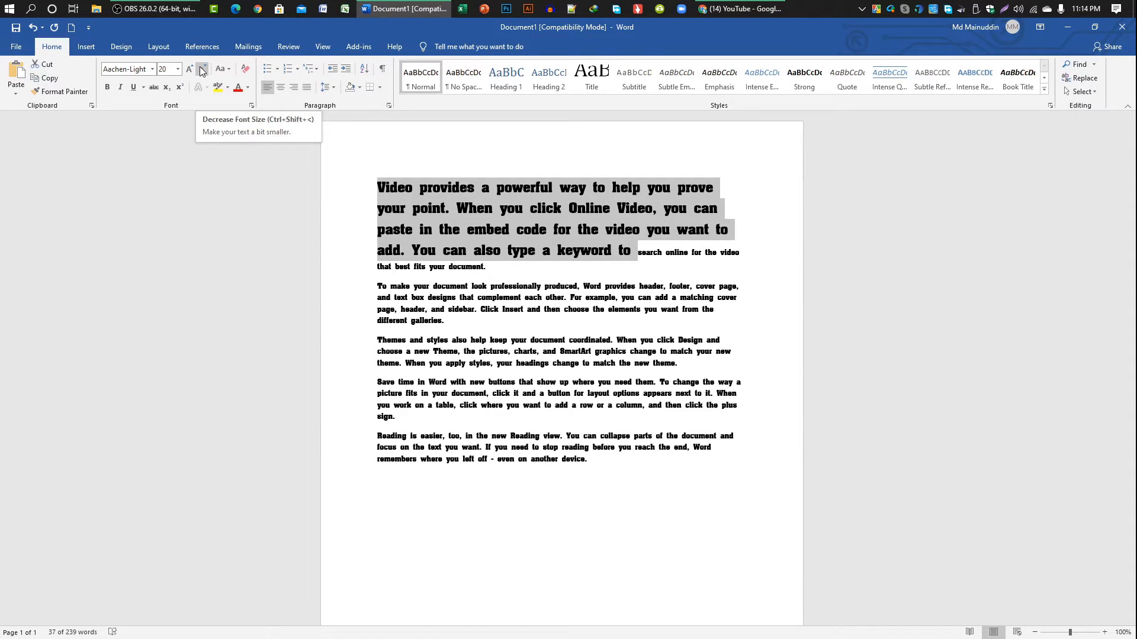
click(202, 69)
click(201, 69)
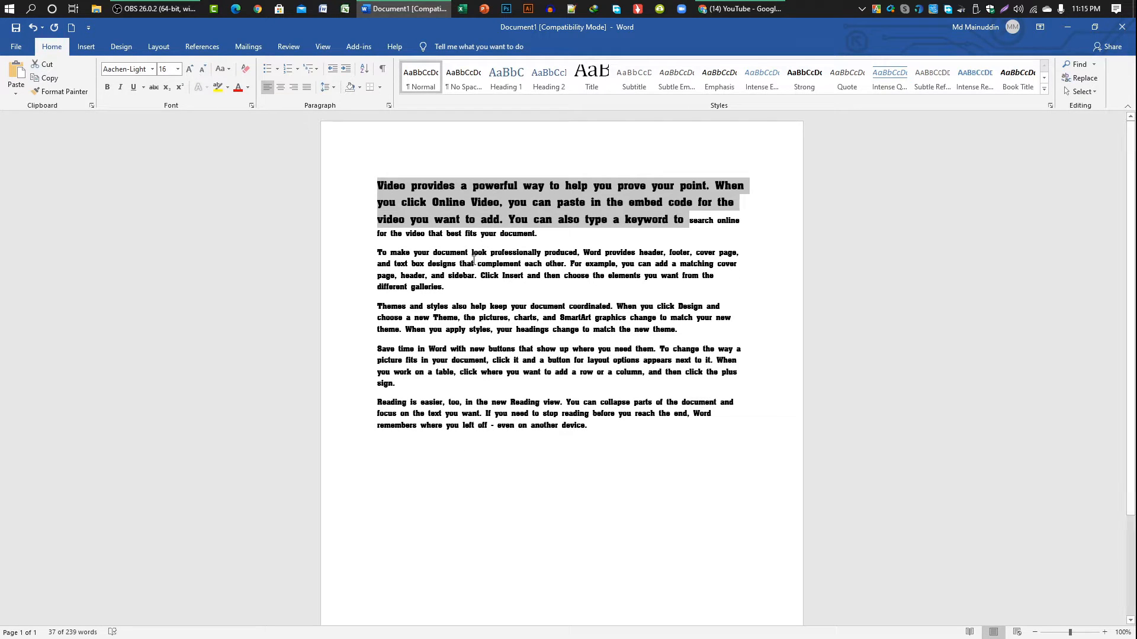
click(226, 71)
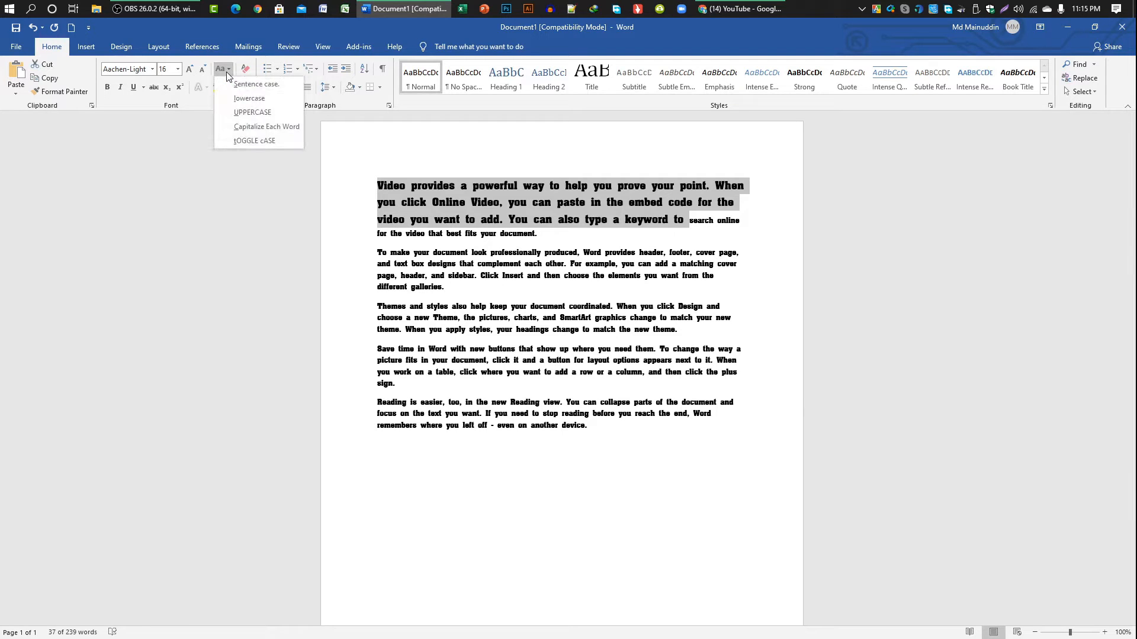
click(226, 70)
click(226, 70)
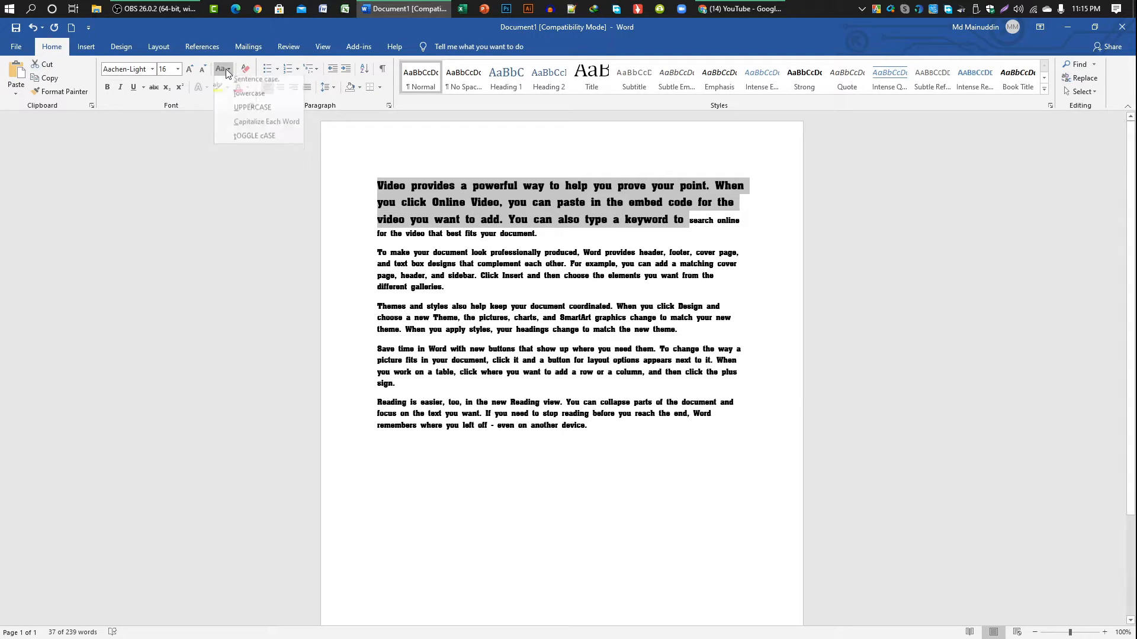
click(226, 70)
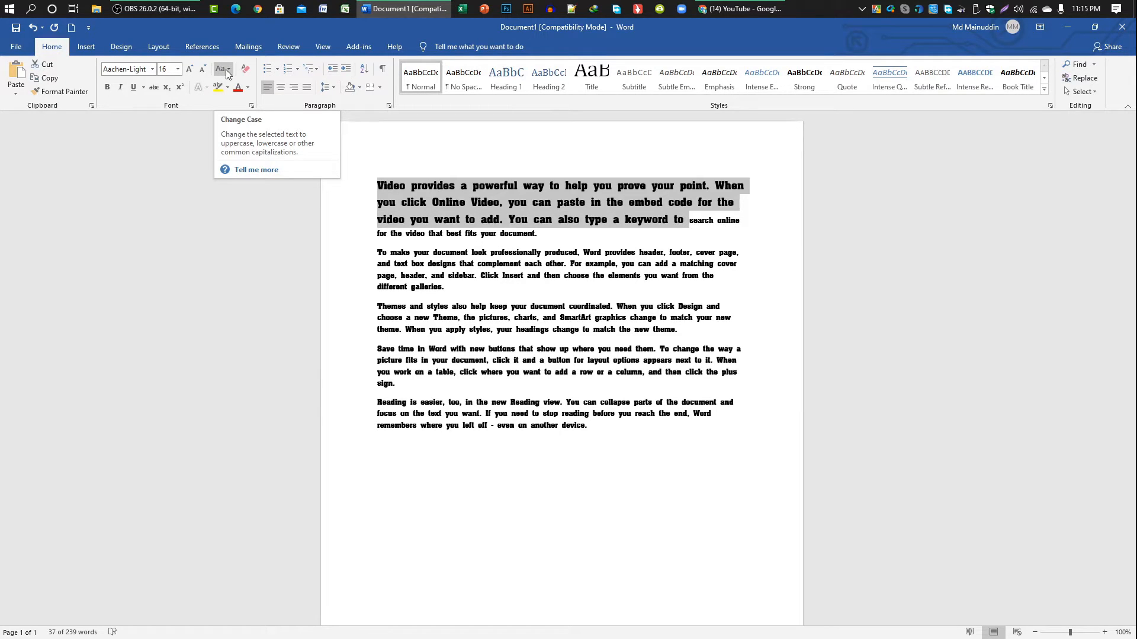
click(481, 220)
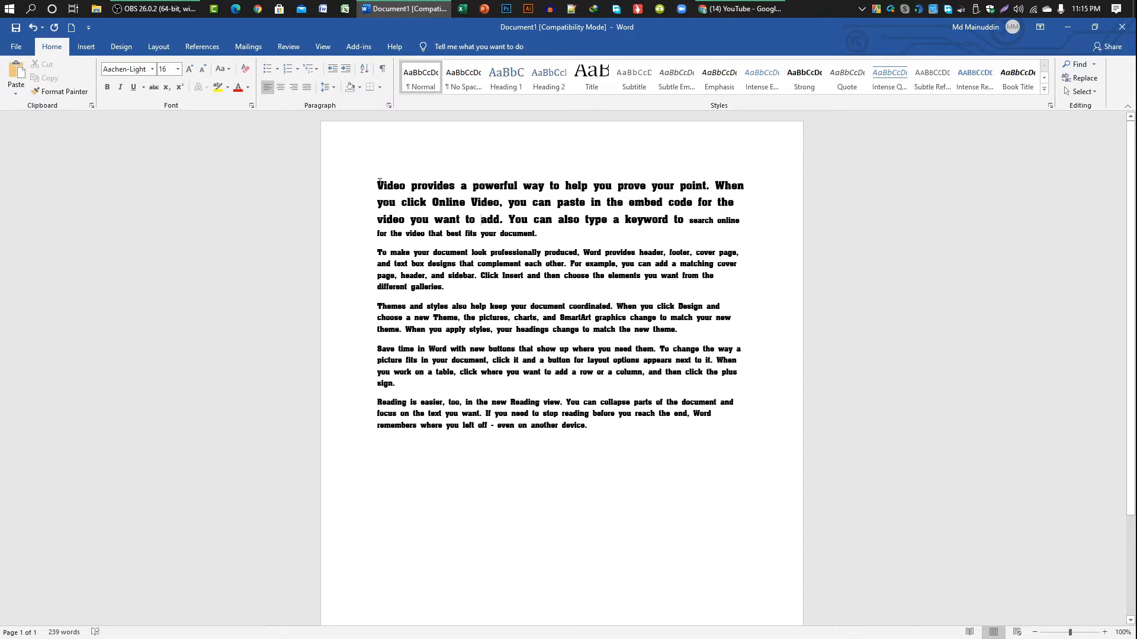
- Apply sentence case to the whole first paragraph, and convert it to lowercase
drag(379, 184, 540, 237)
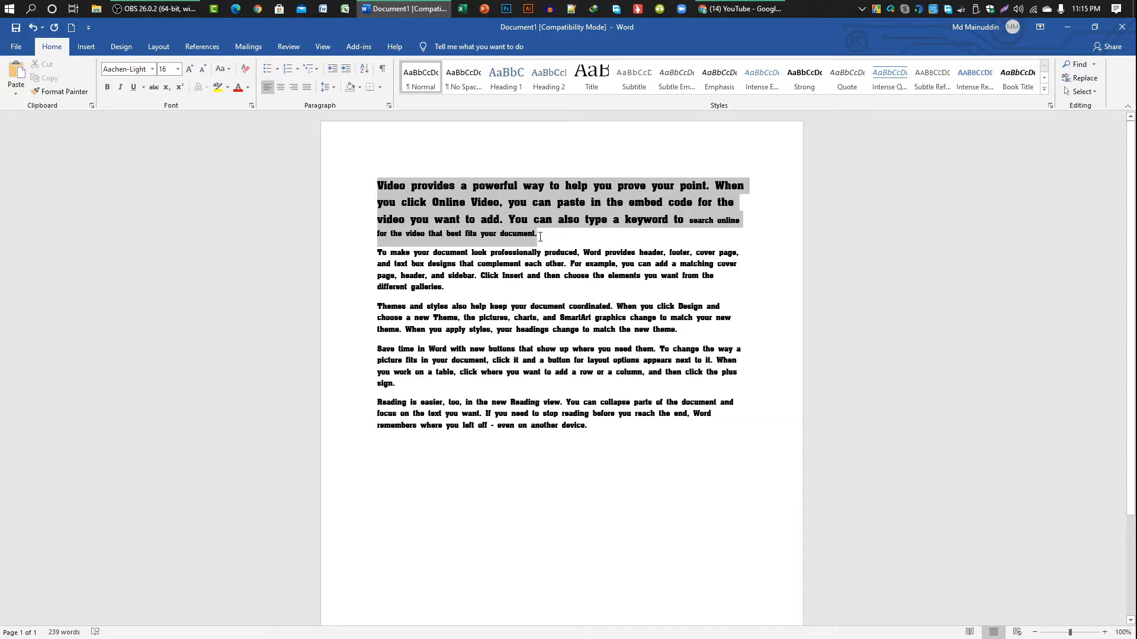
click(227, 72)
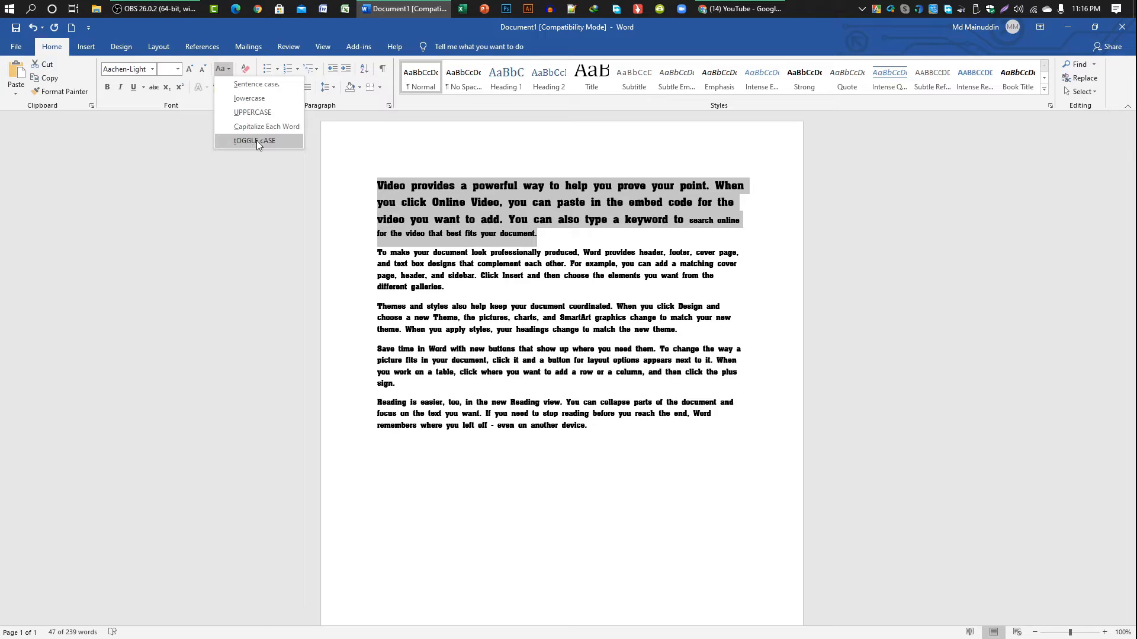
click(238, 85)
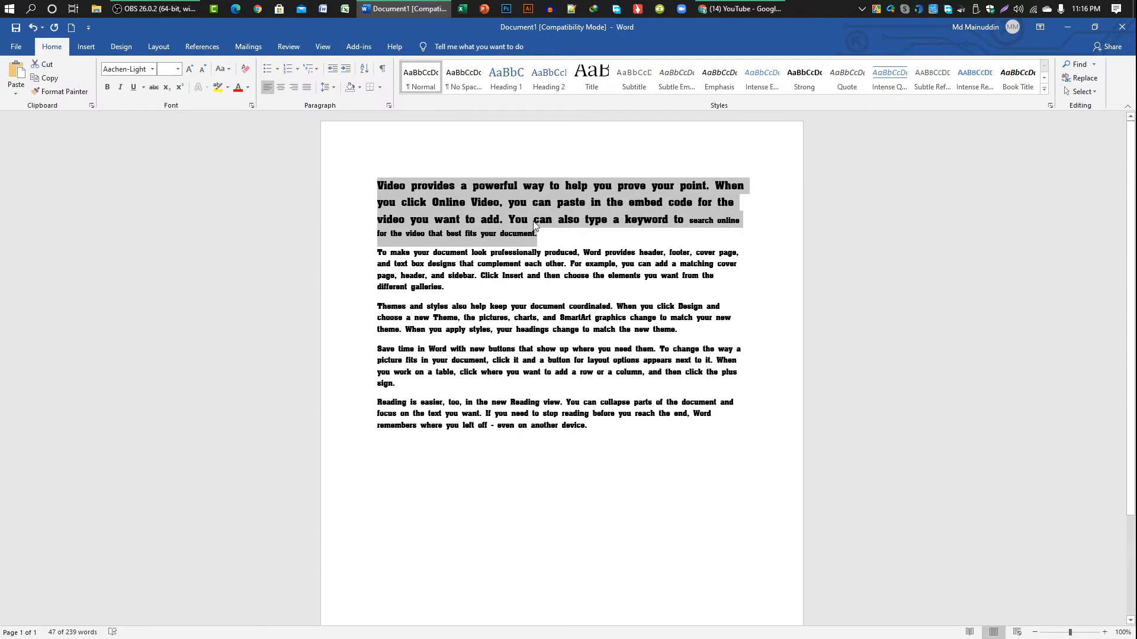
click(219, 70)
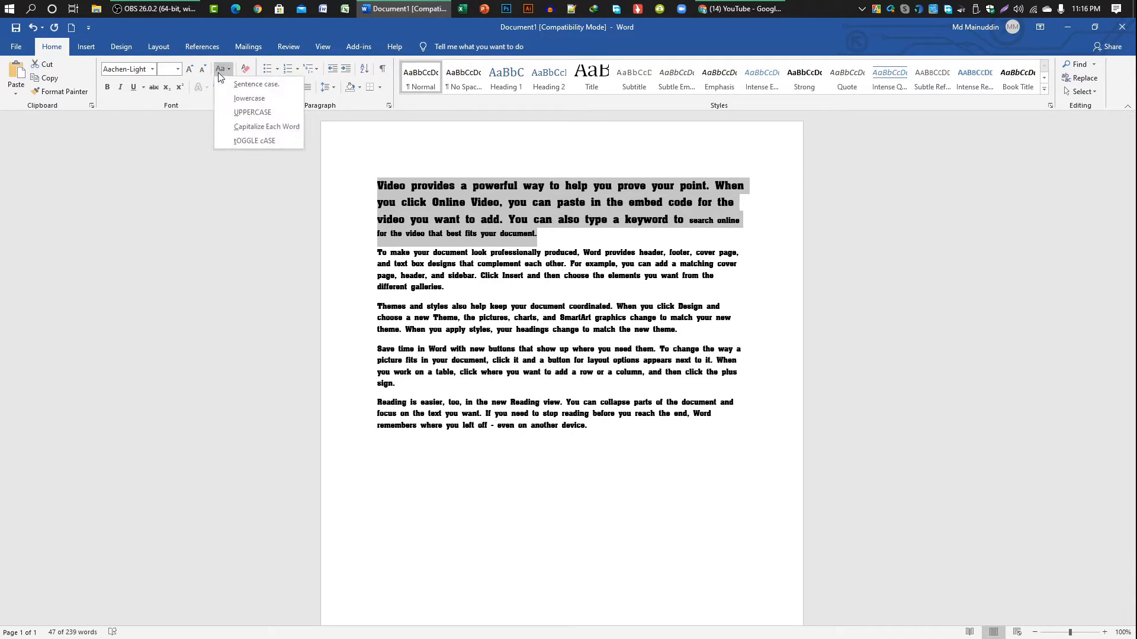
click(263, 105)
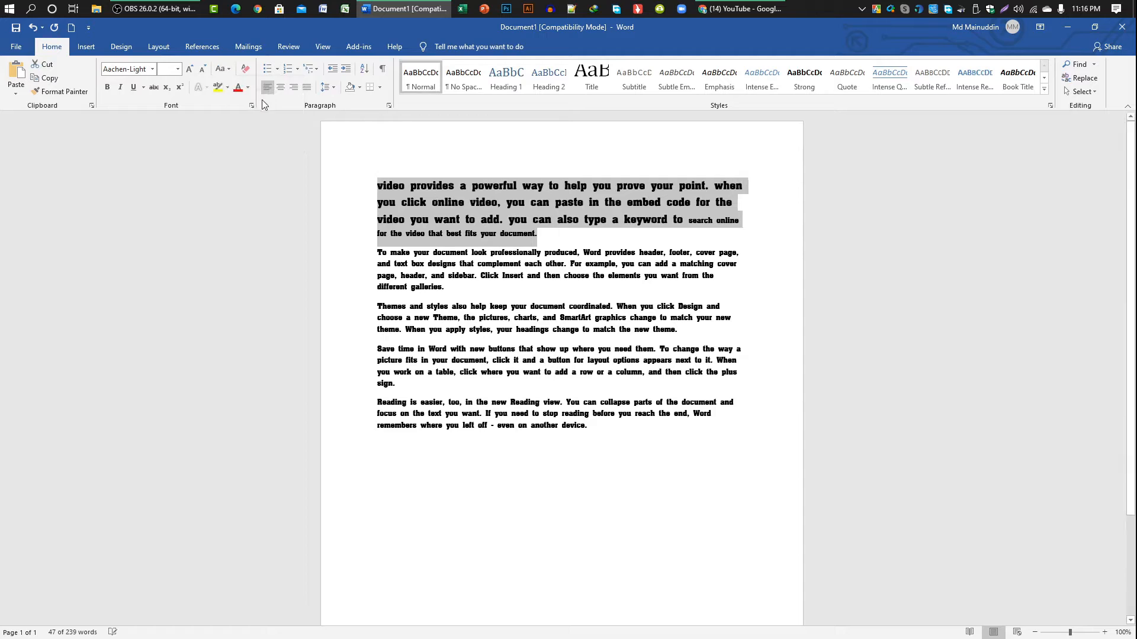
- Convert the selected first paragraph to UPPERCASE
click(222, 70)
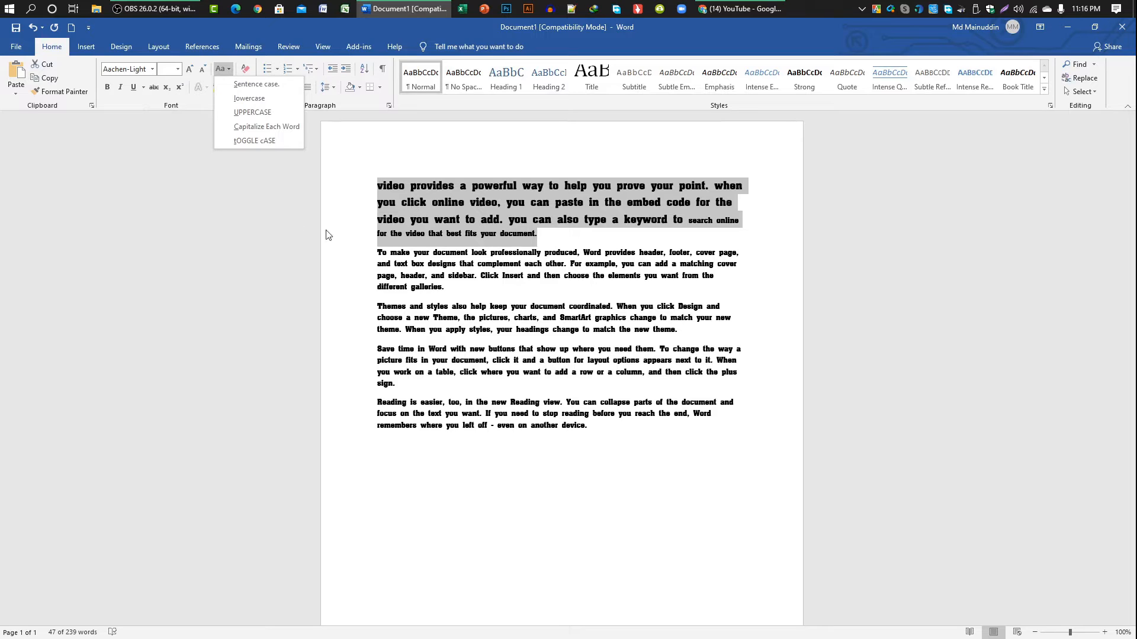
click(249, 115)
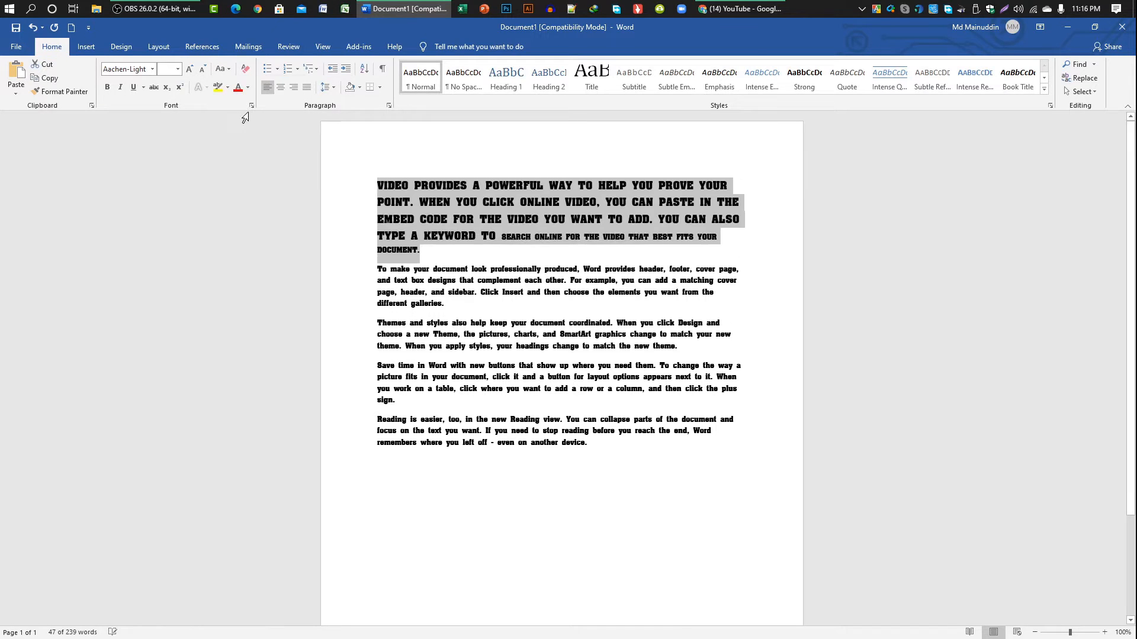
click(223, 68)
click(242, 112)
- Capitalize each word of the first paragraph, and invert its capitalization with tOGGLE cASE
click(220, 73)
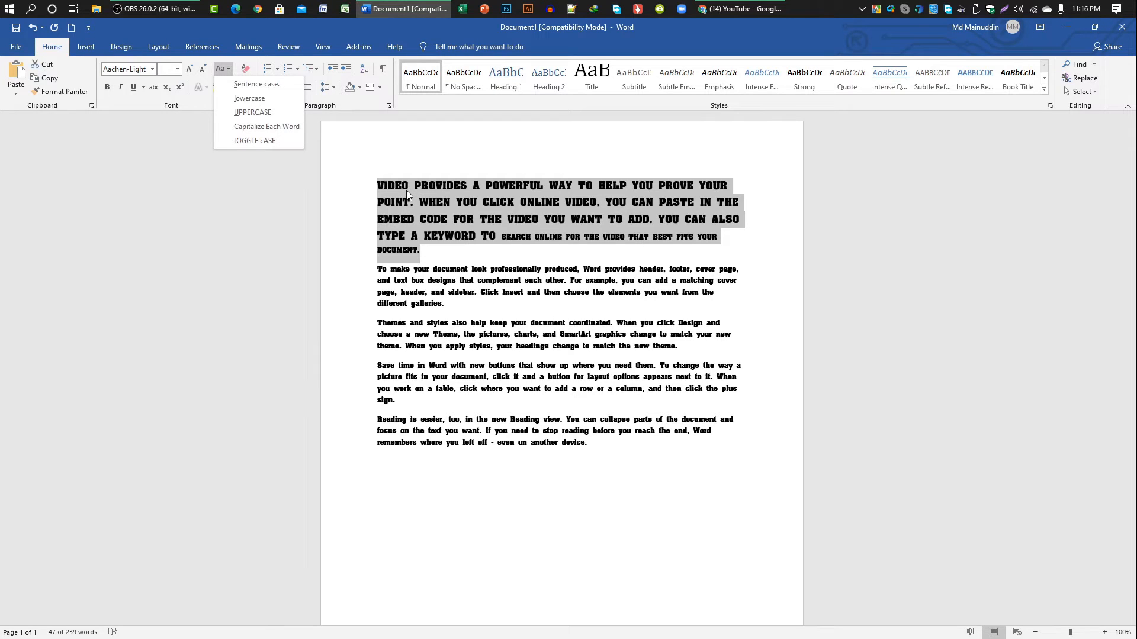
click(261, 126)
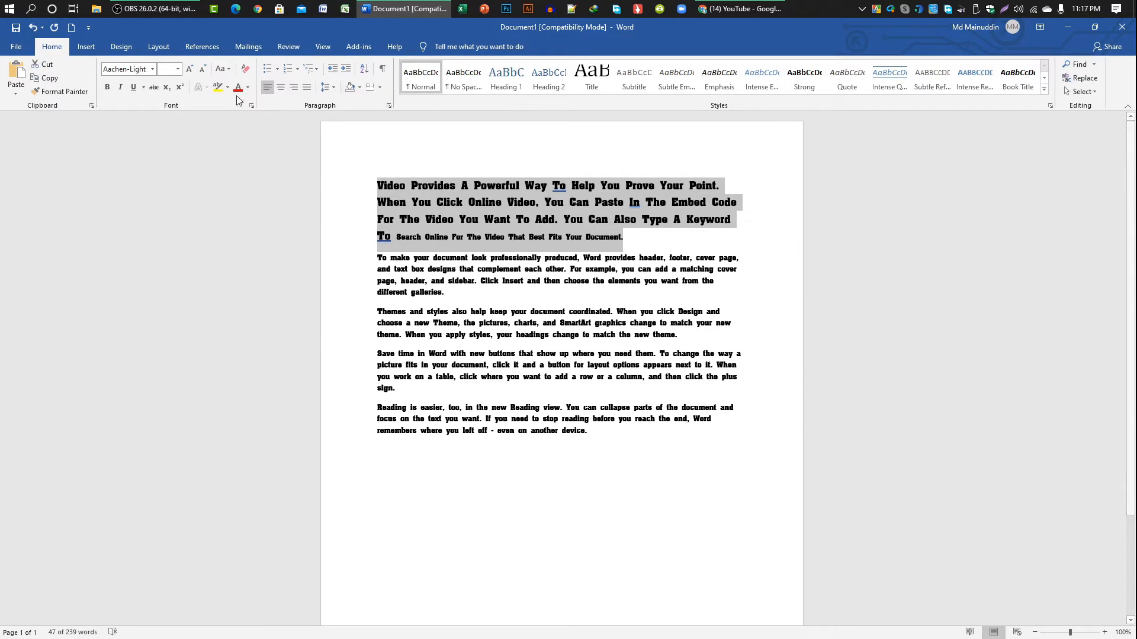
click(224, 72)
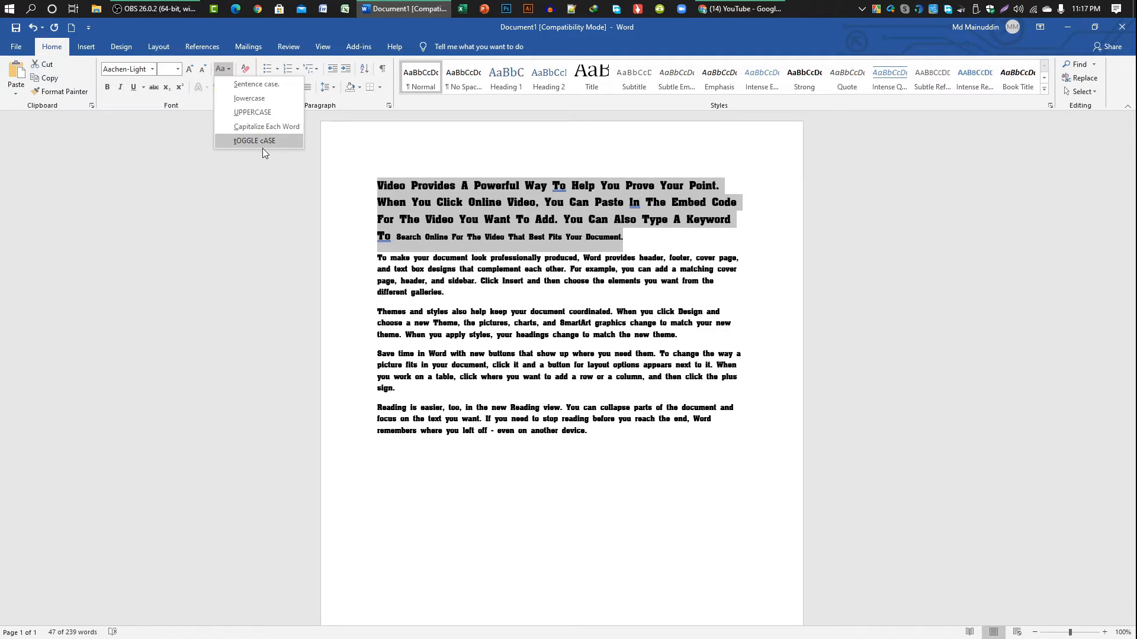
click(385, 190)
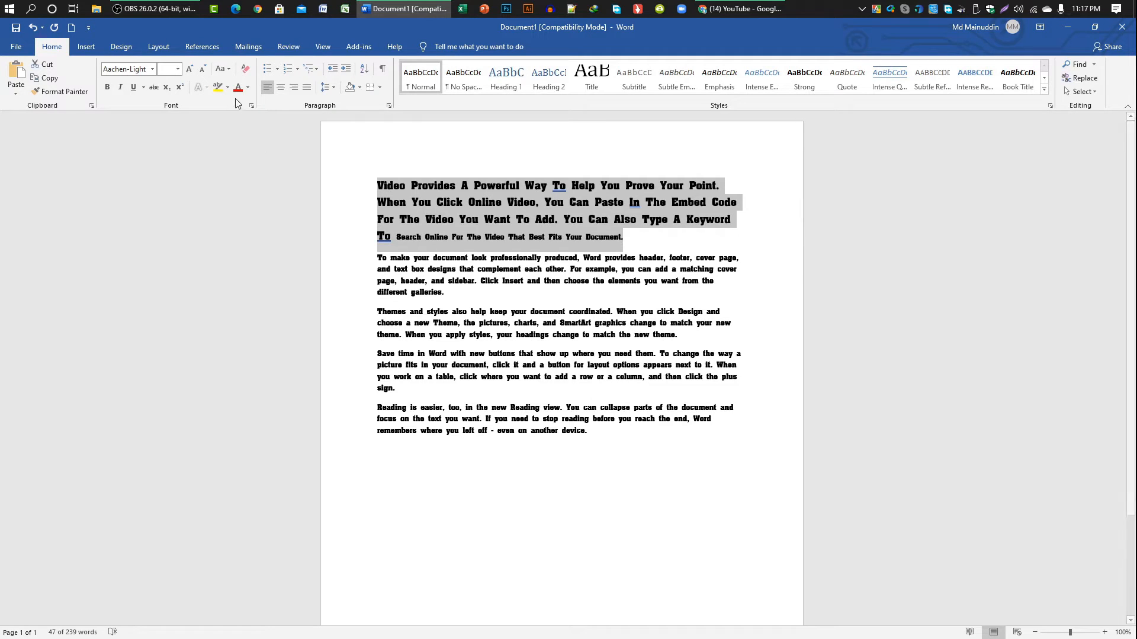
click(222, 70)
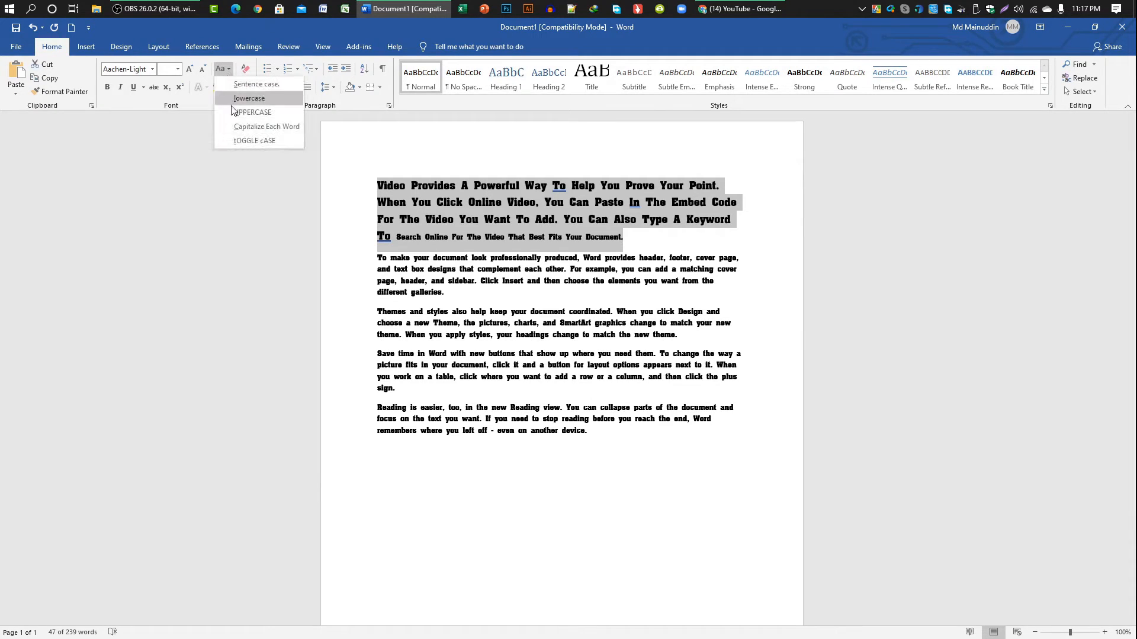
click(257, 140)
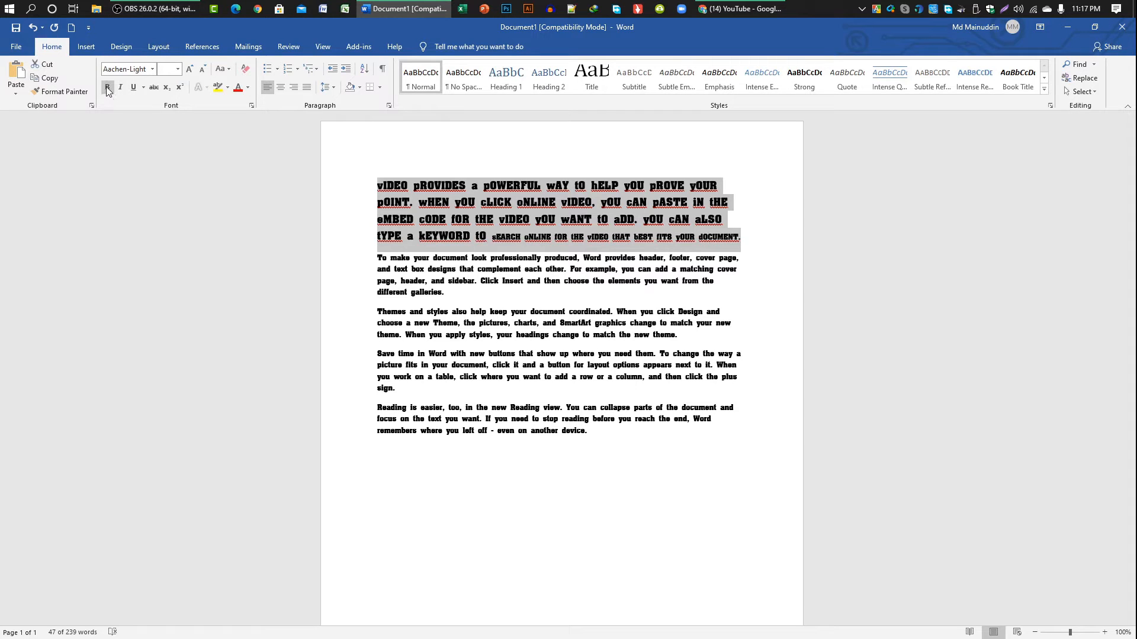
- Change the font of all five paragraphs to Calibri (Body)
click(420, 205)
drag(382, 187, 520, 468)
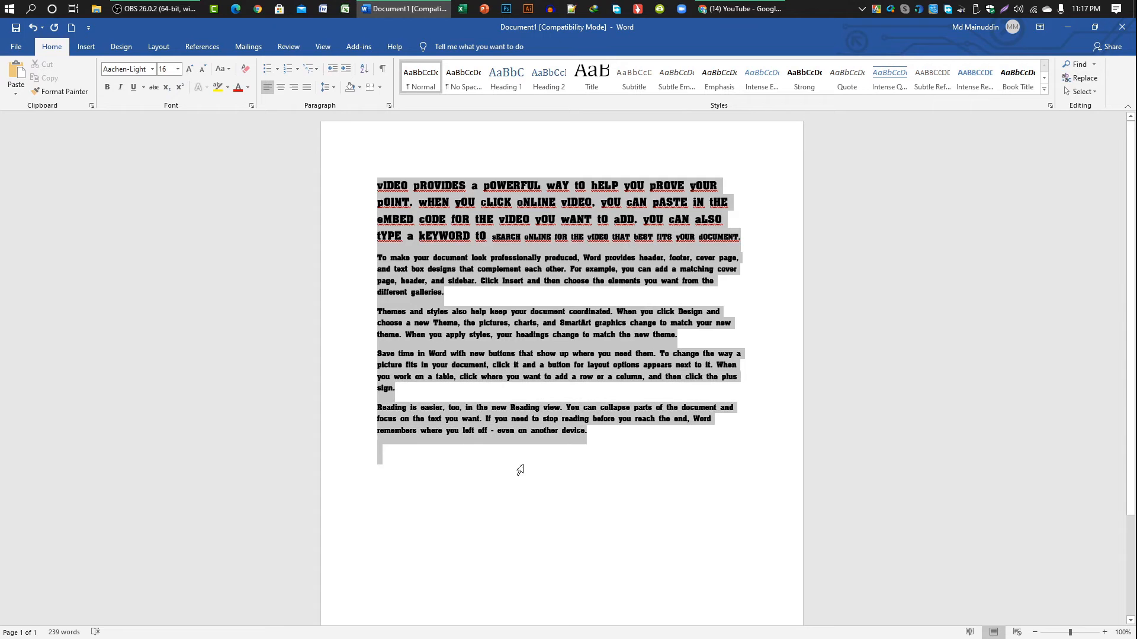
click(153, 72)
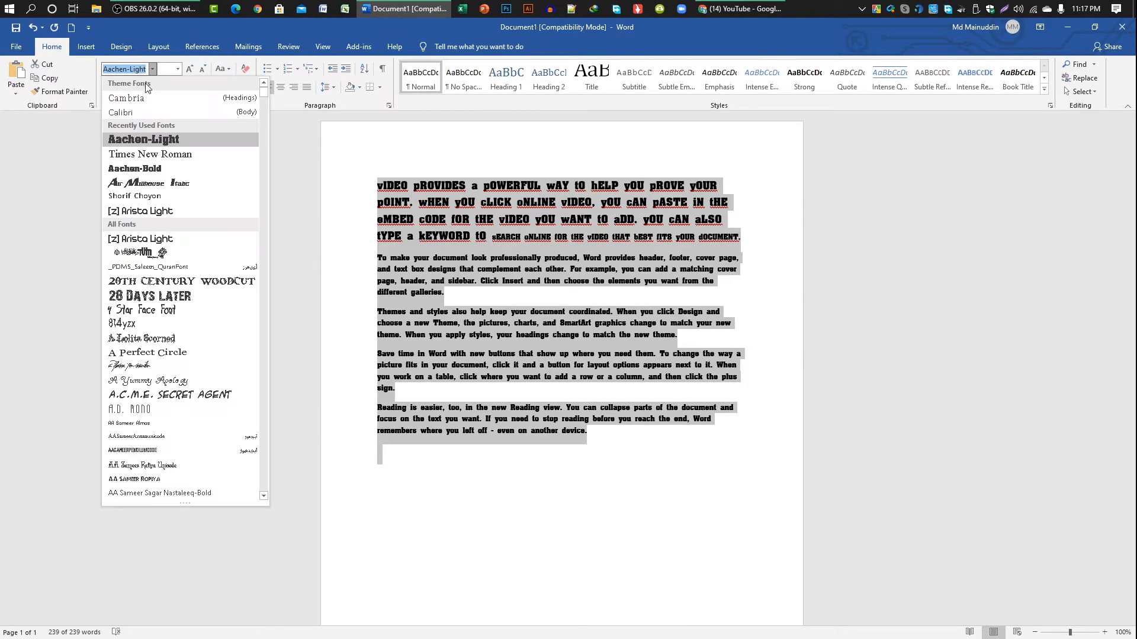
click(140, 107)
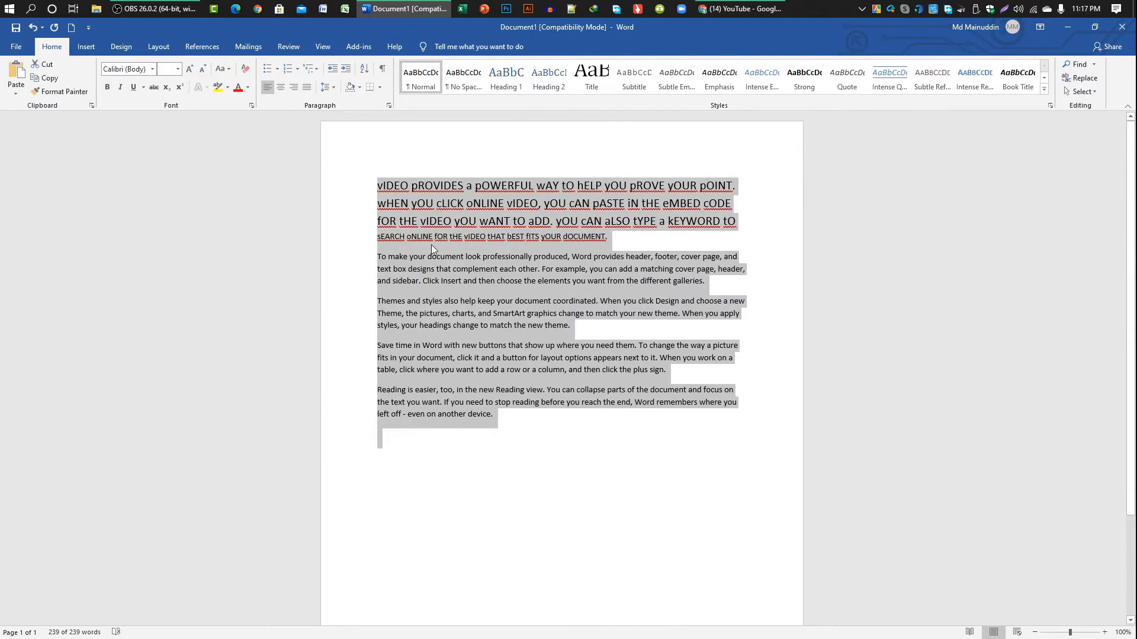
click(426, 269)
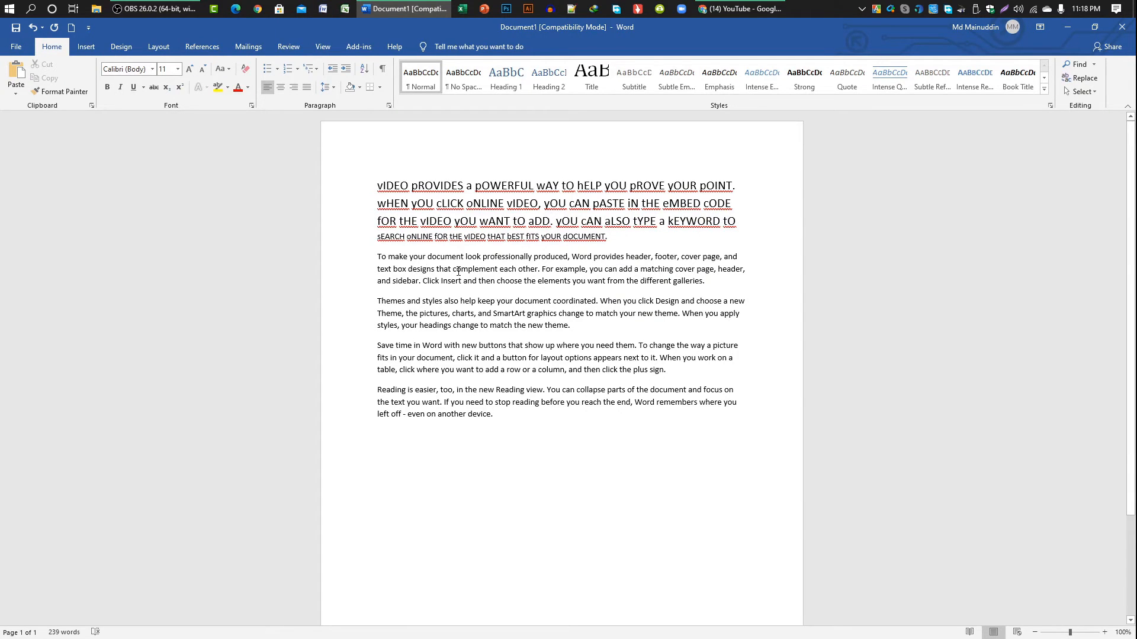
- Make the word "make" at the start of the second paragraph bold
scroll(458, 272, up, 10)
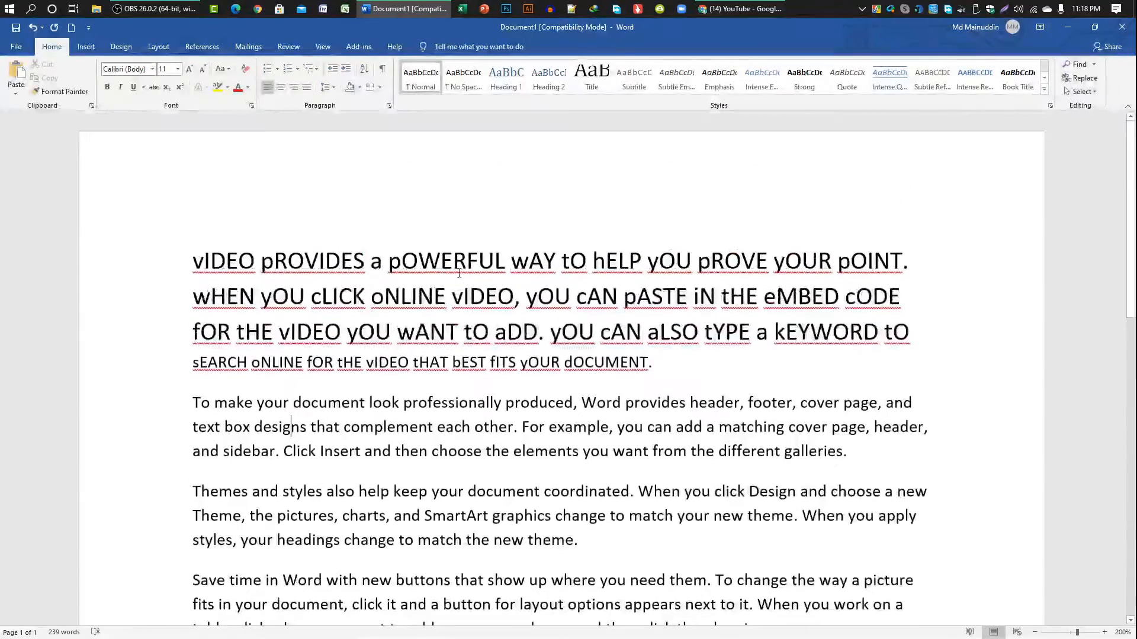
double_click(234, 403)
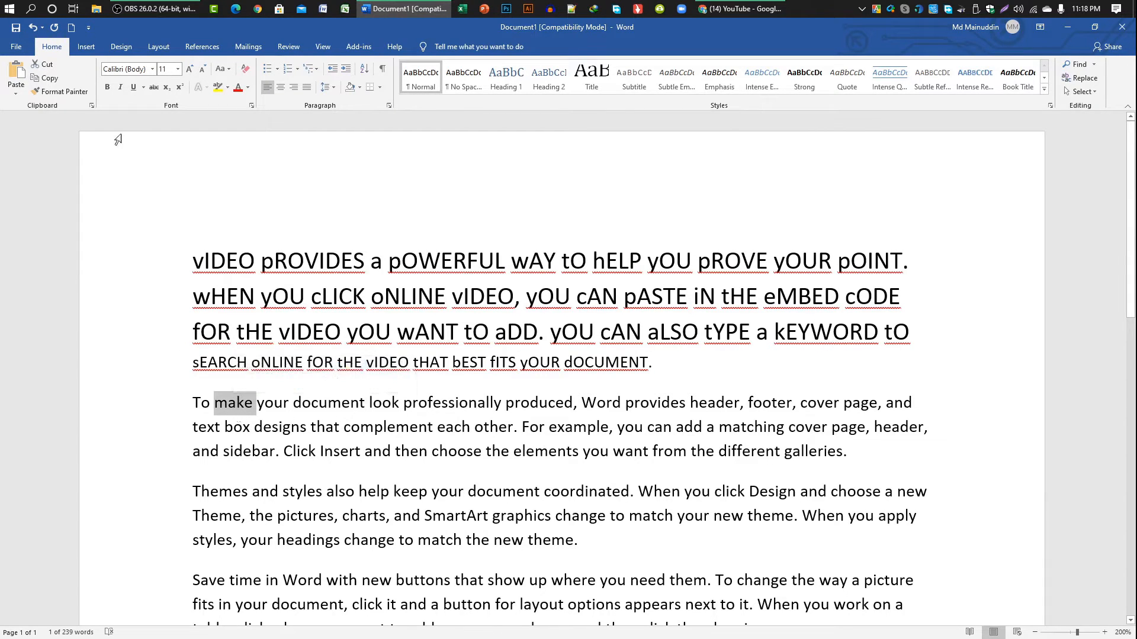
click(108, 88)
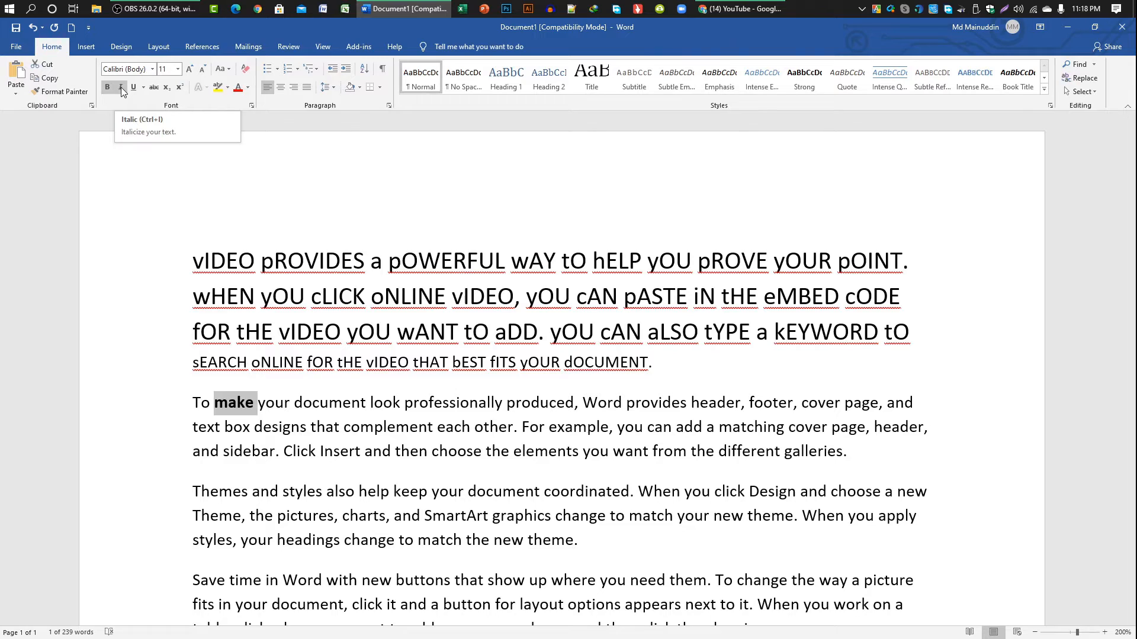
click(247, 408)
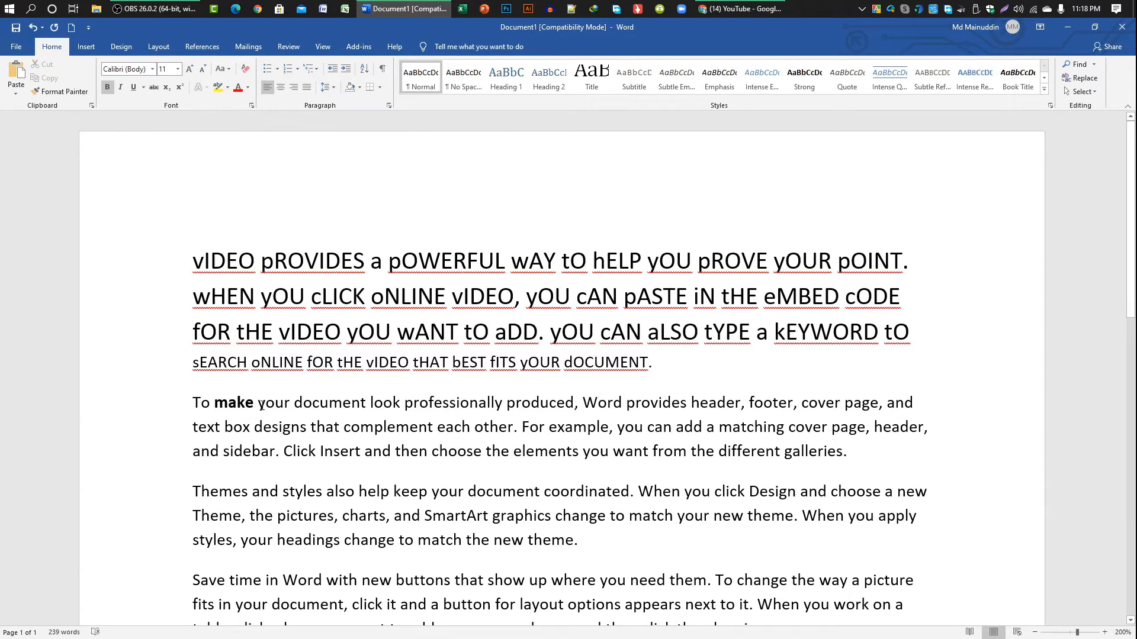
- Italicize the word "your" in the first line of the second paragraph
mouse_move(258, 403)
mouse_down()
mouse_move(292, 406)
mouse_move(271, 414)
mouse_up()
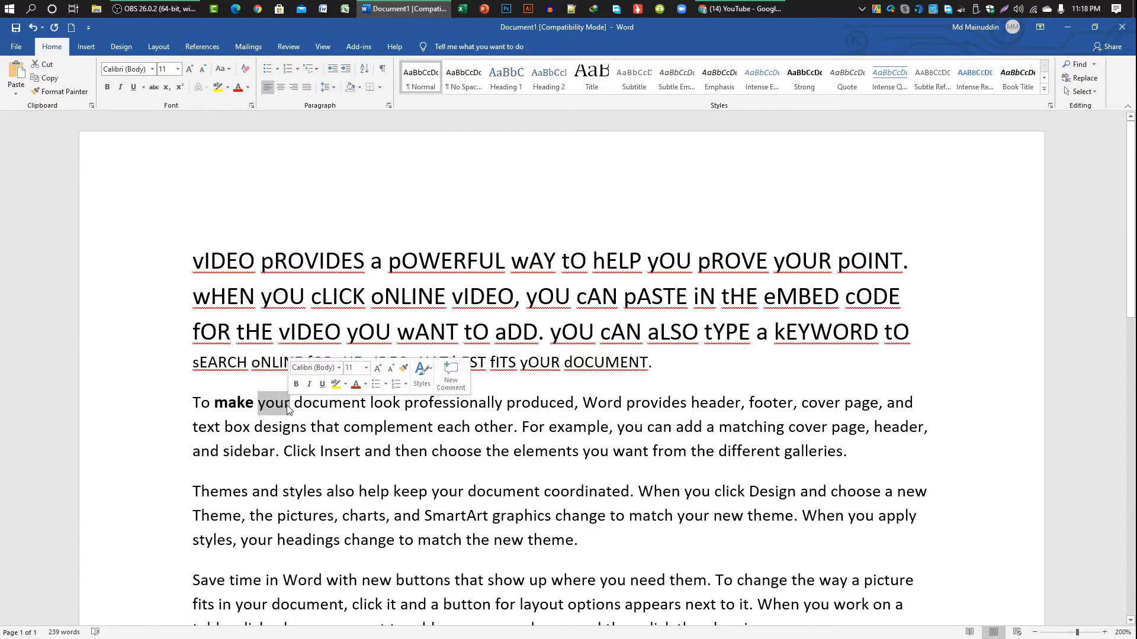
click(120, 88)
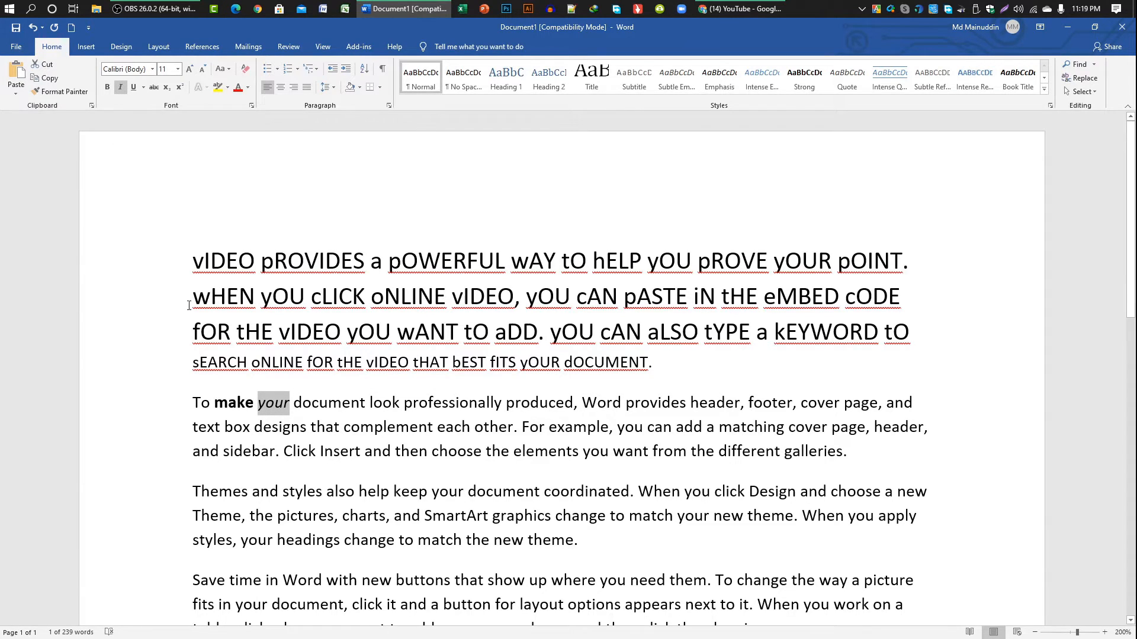
click(277, 403)
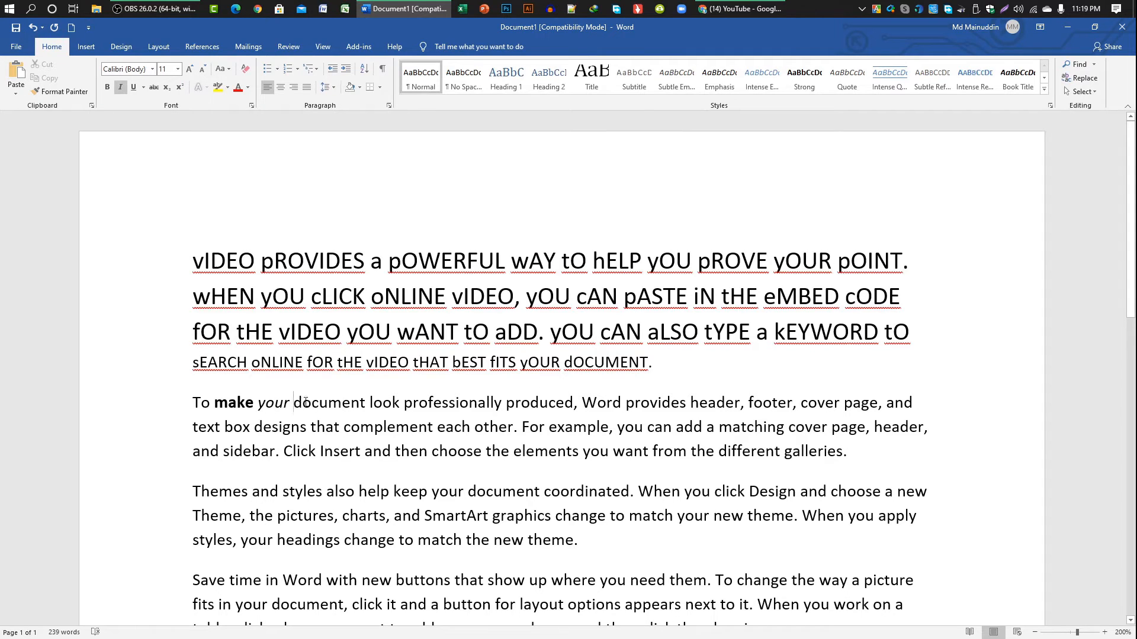
- Underline the word "document" in the first line of the second paragraph
drag(295, 404, 367, 404)
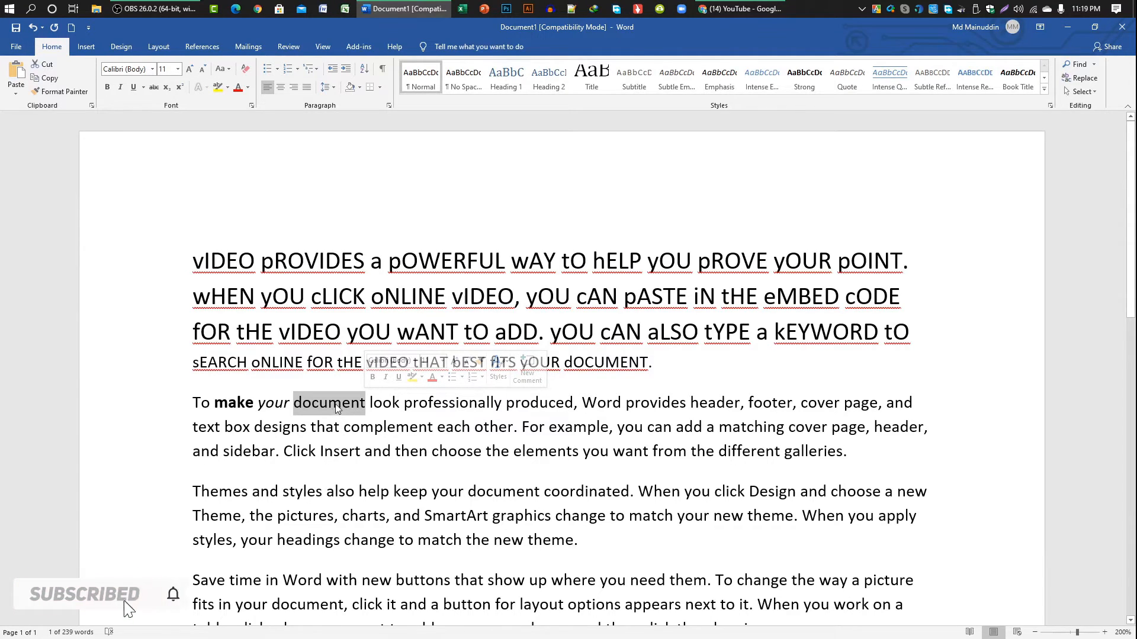
click(133, 88)
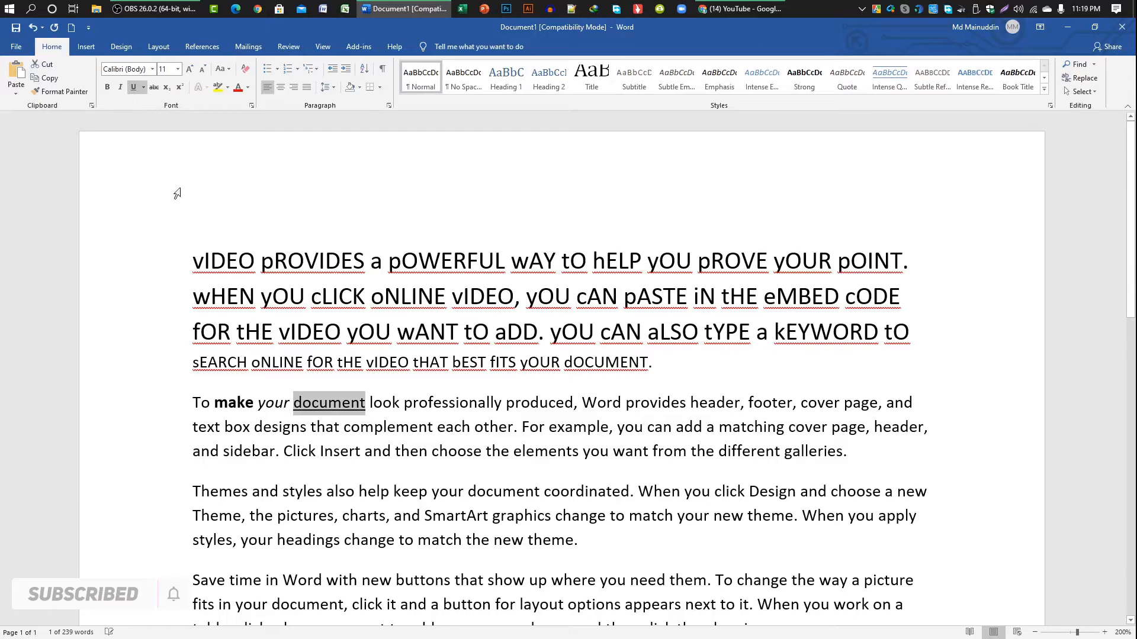
click(323, 408)
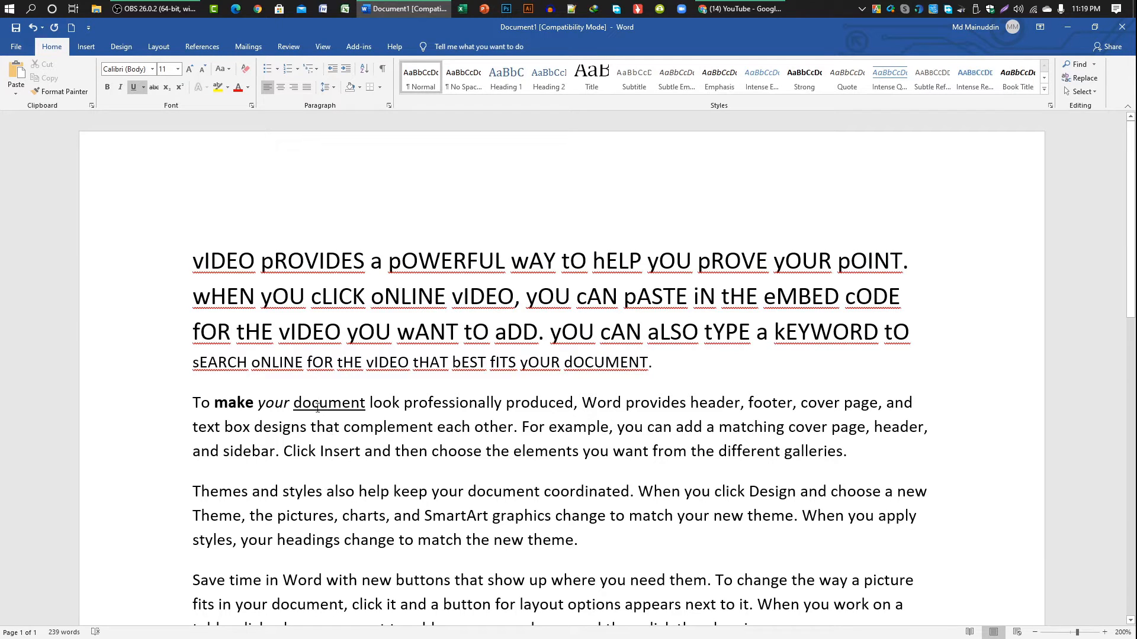
- Examine the preset and additional underline styles offered for the underlined word "document" without choosing a different one
drag(296, 403, 366, 405)
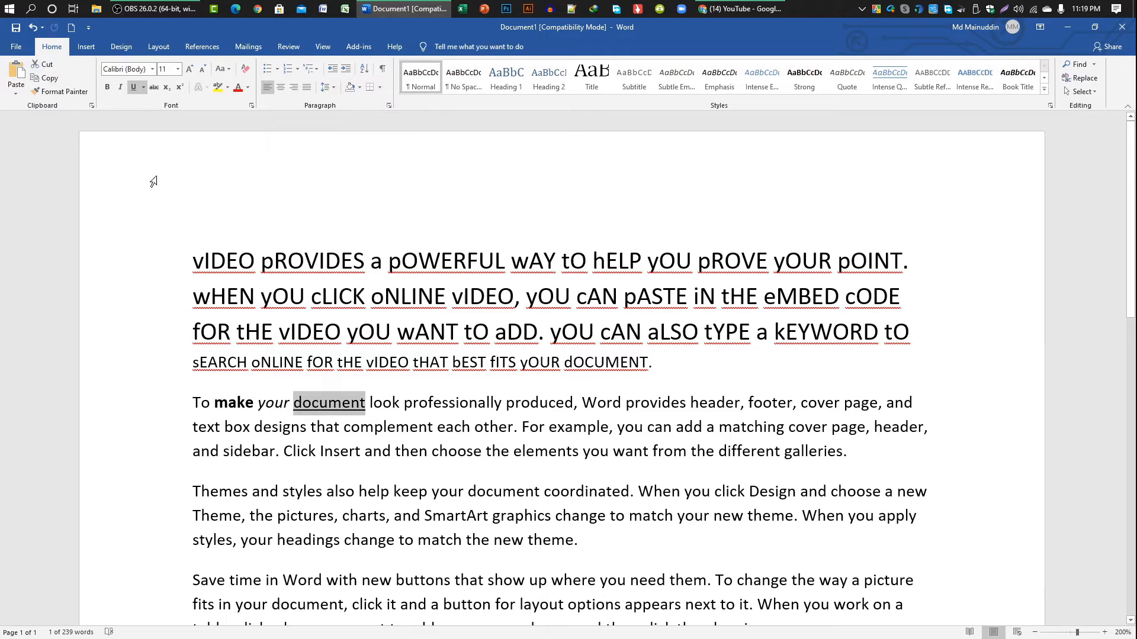
click(143, 87)
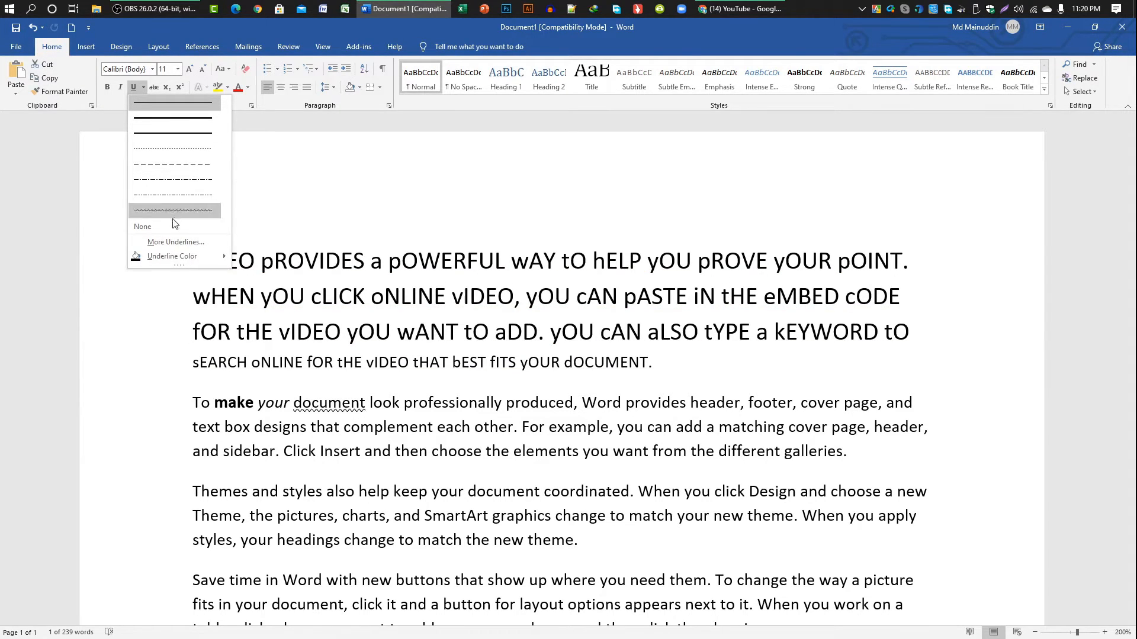
click(180, 242)
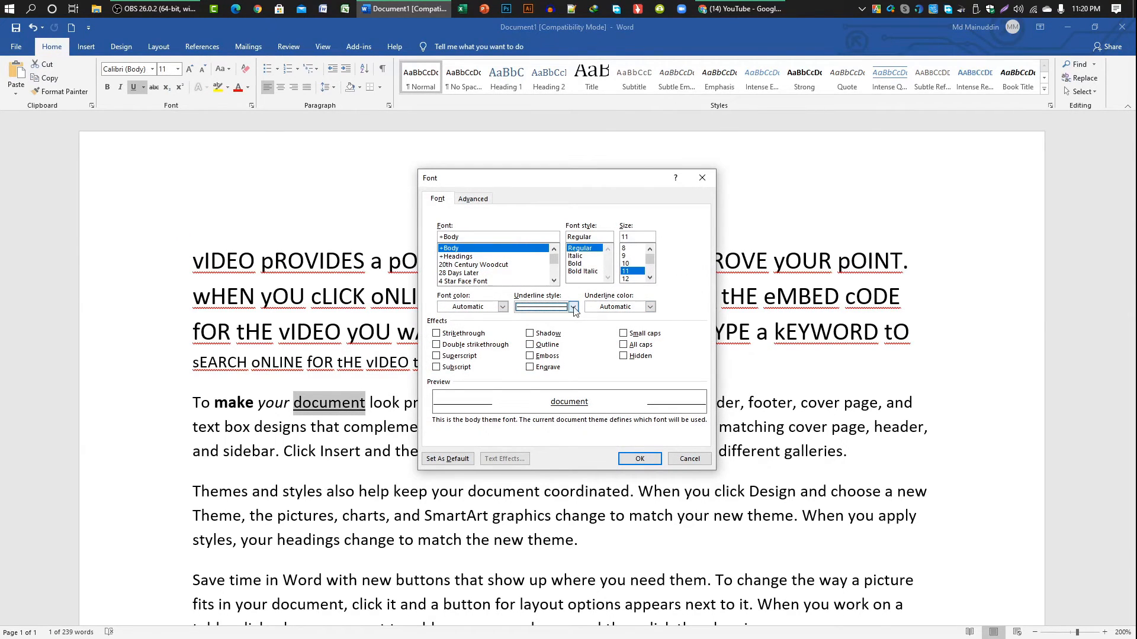
click(573, 307)
scroll(559, 345, down, 3)
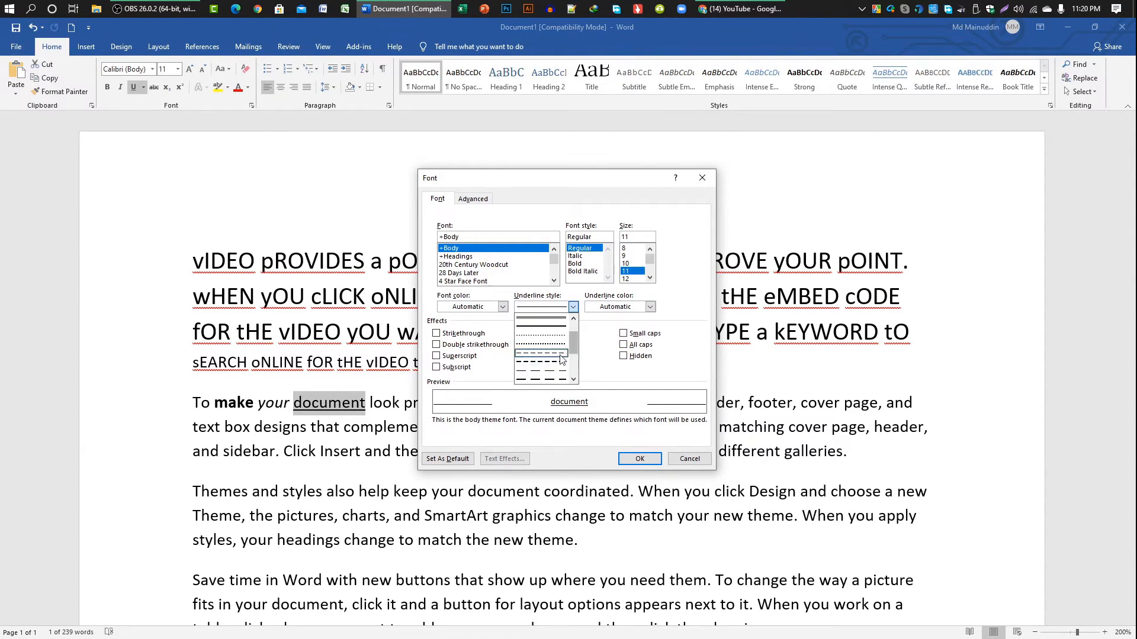
click(601, 366)
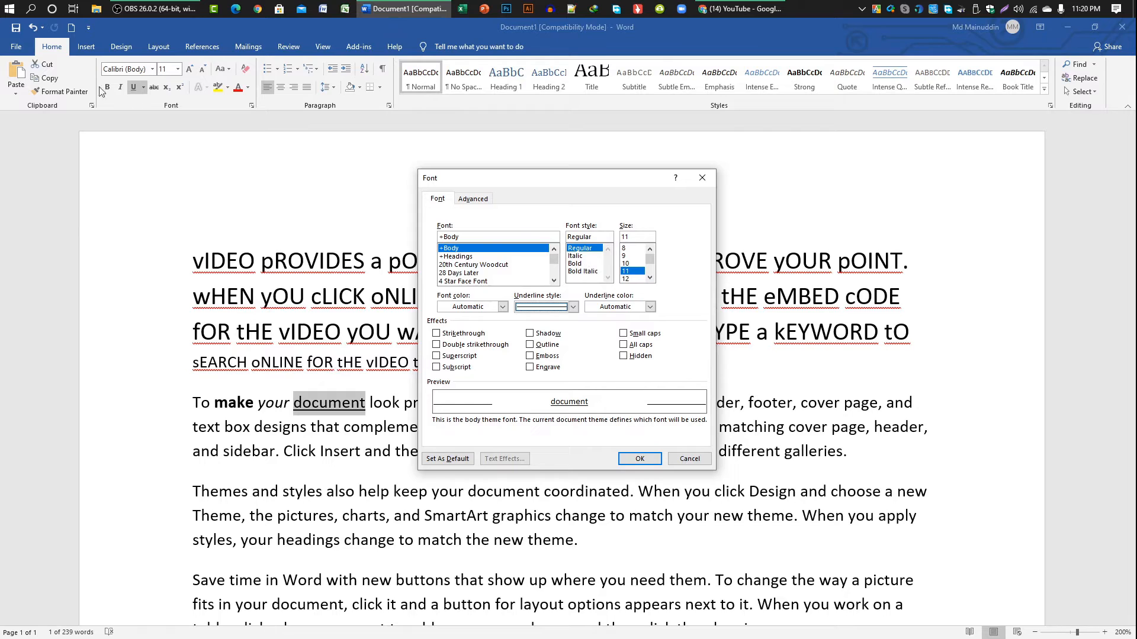
click(648, 461)
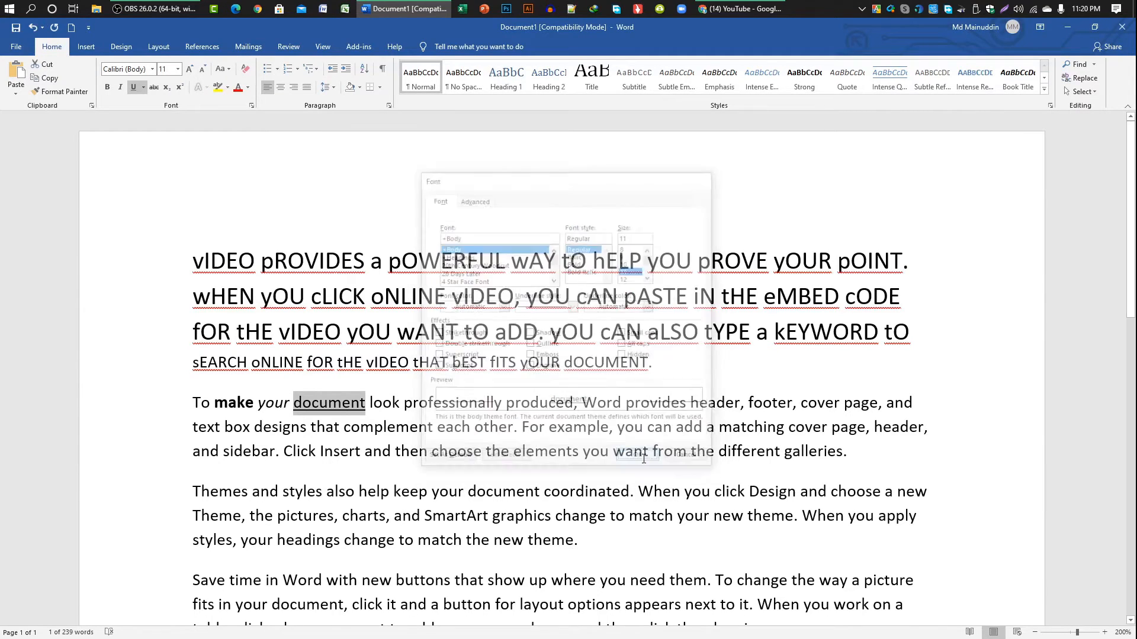
- Set the underline color of the word "document" in the second paragraph to standard Red
click(143, 87)
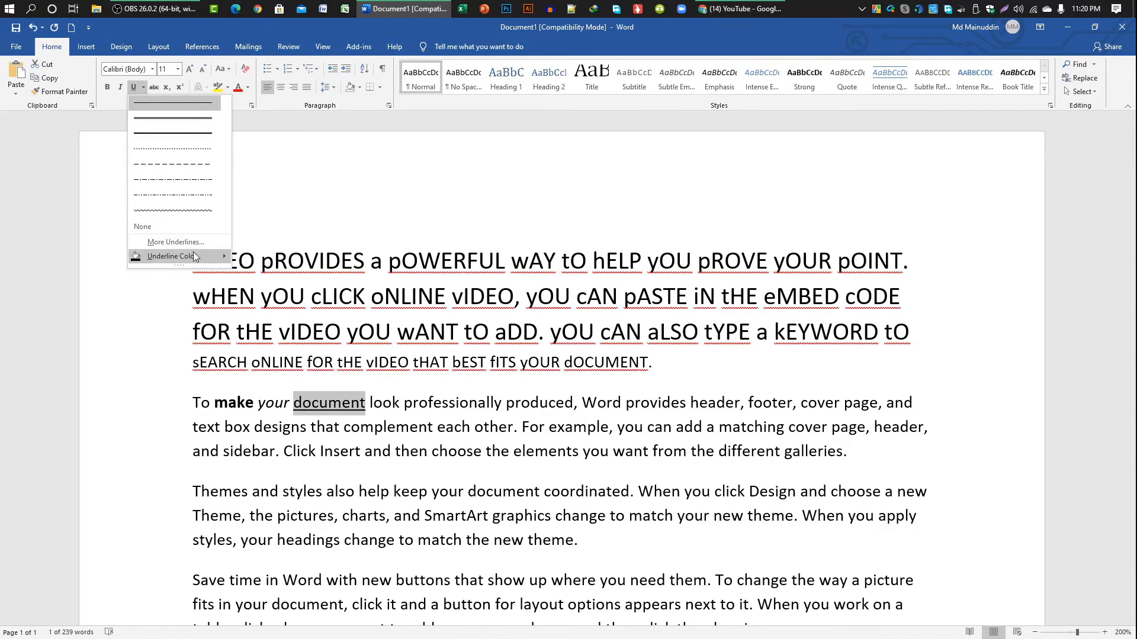
mouse_move(177, 256)
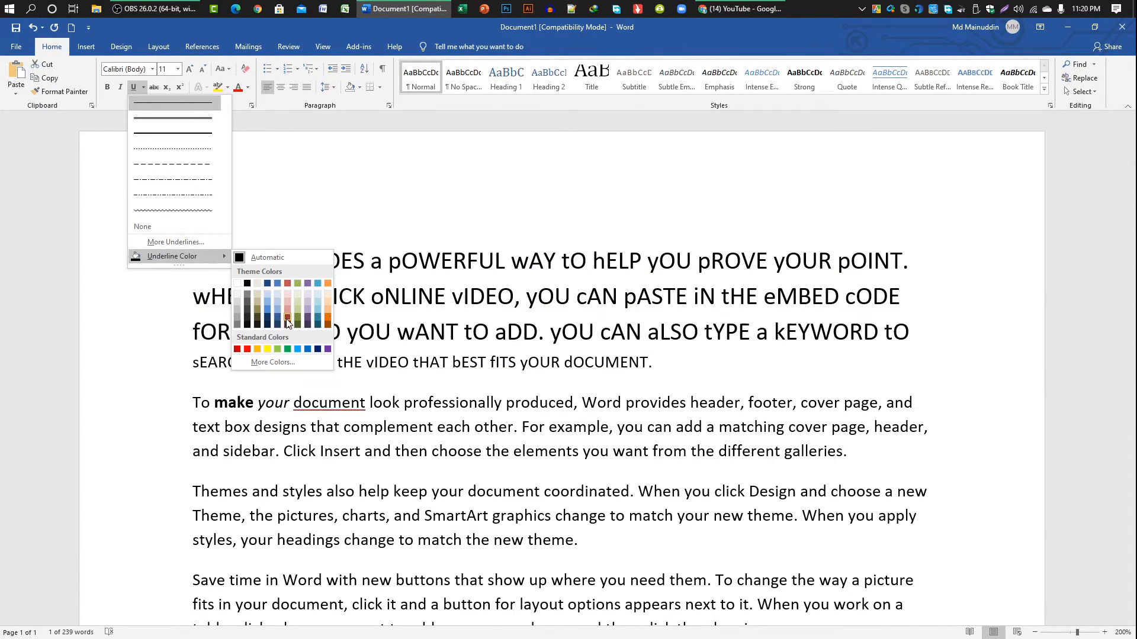
click(247, 349)
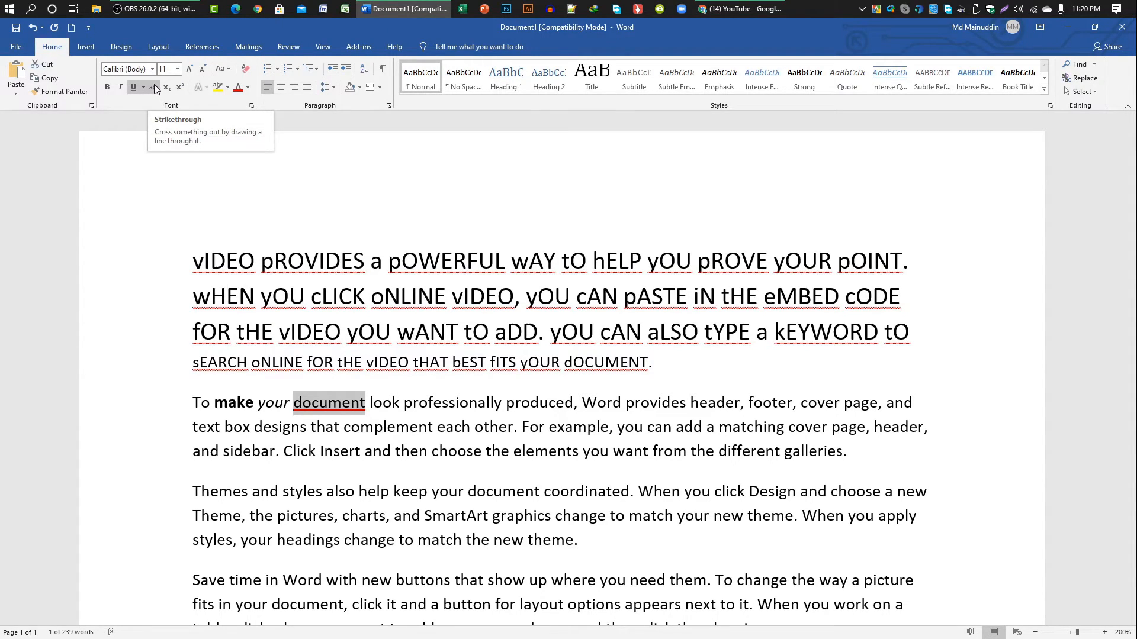
- Apply strikethrough to the word "look" in the first line of the second paragraph
click(391, 408)
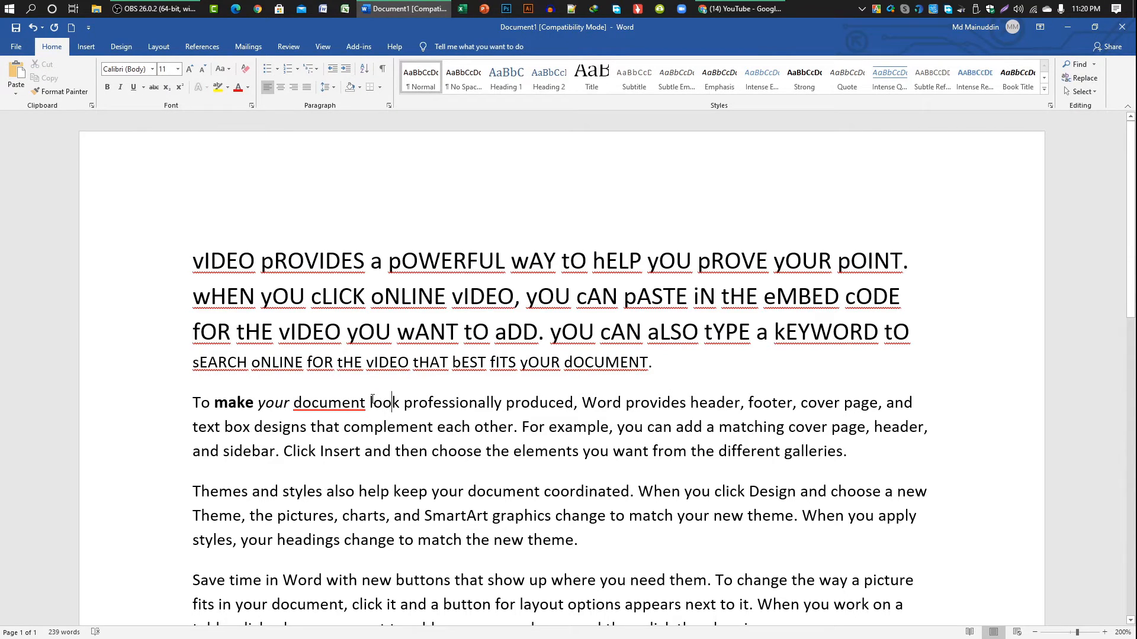
drag(371, 403, 400, 404)
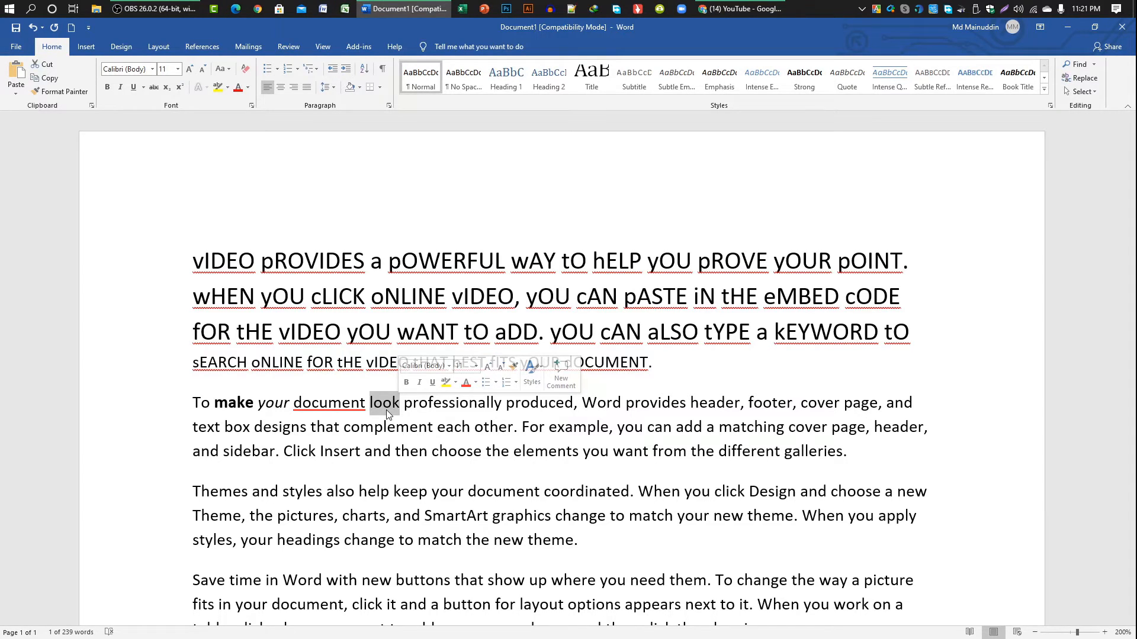
click(151, 87)
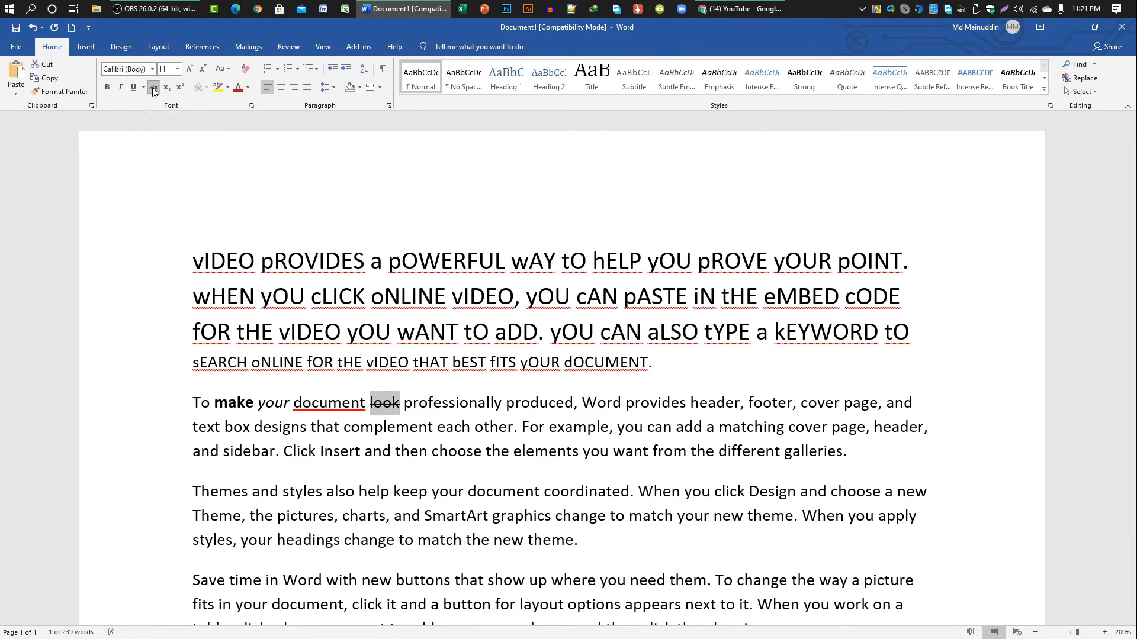
click(383, 409)
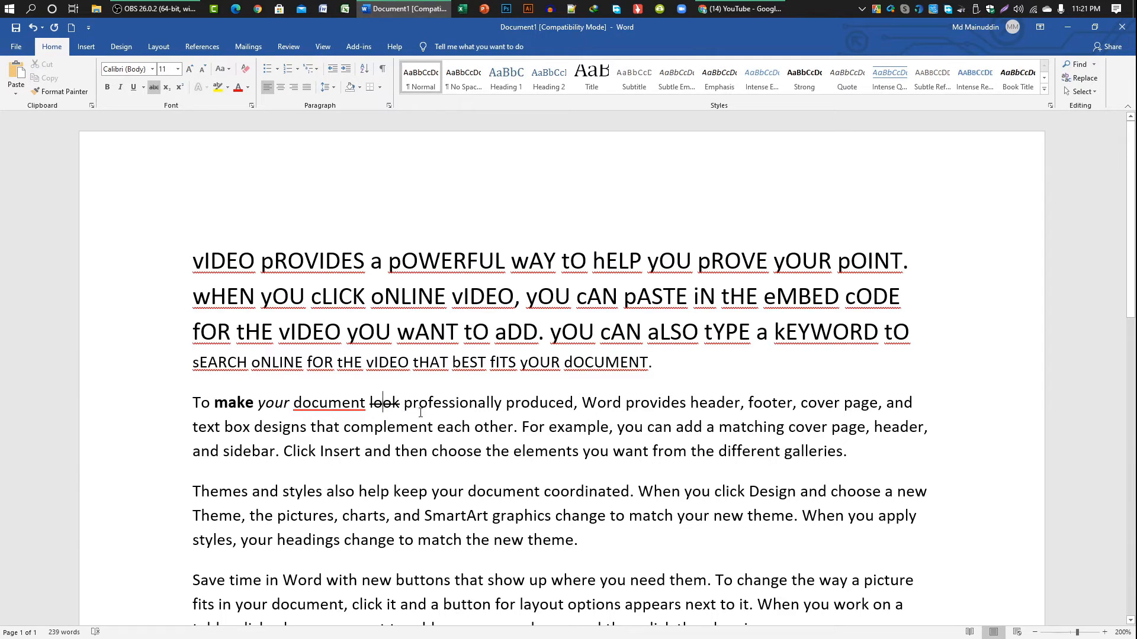
- Add a new line reading "1000" below the last paragraph and strike it through
scroll(397, 413, down, 5)
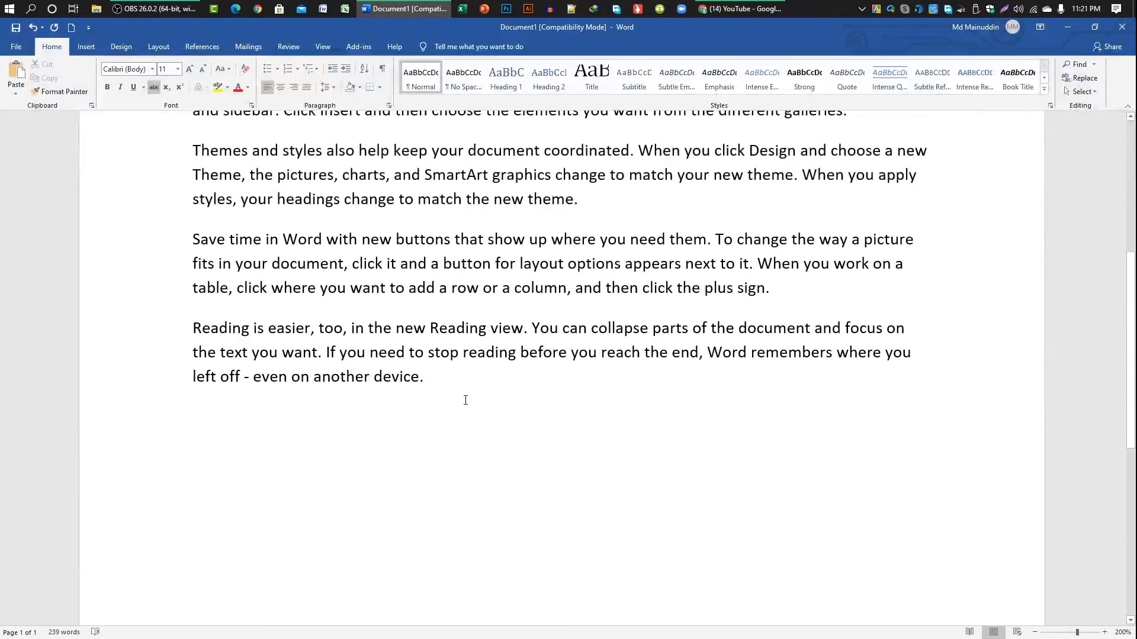
click(453, 389)
key(Return)
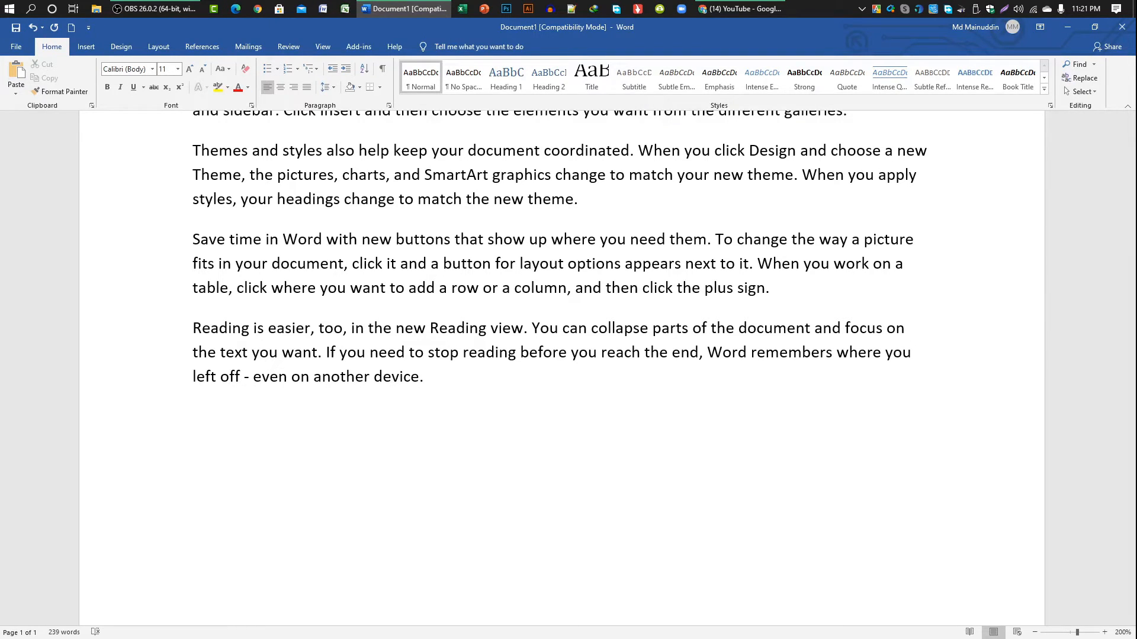
text(1000)
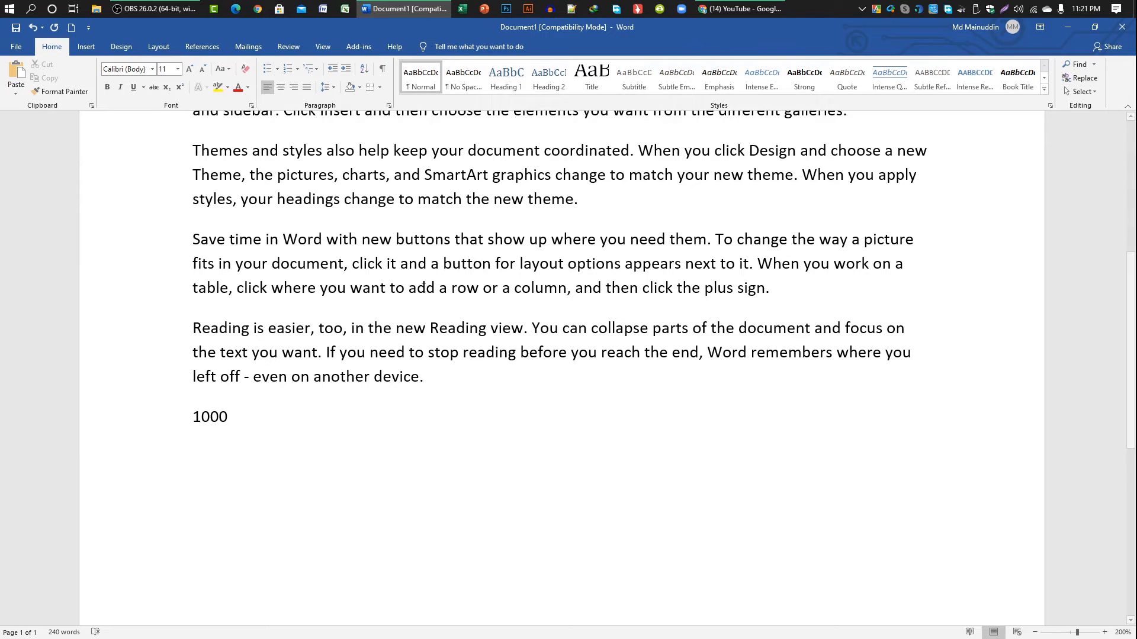
drag(238, 425, 192, 421)
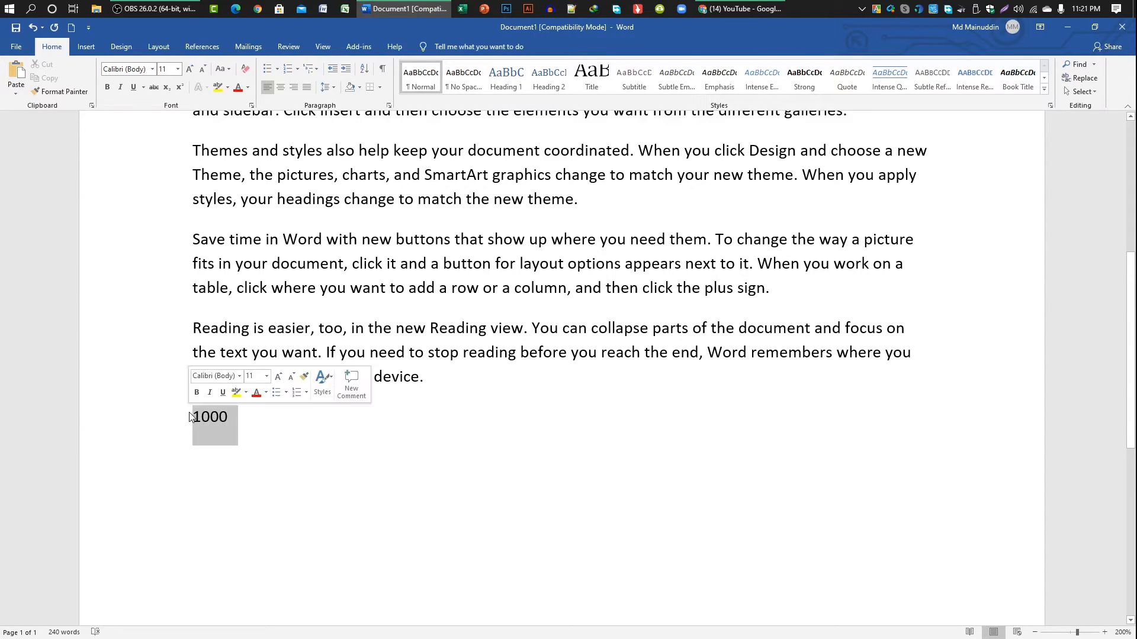
click(155, 90)
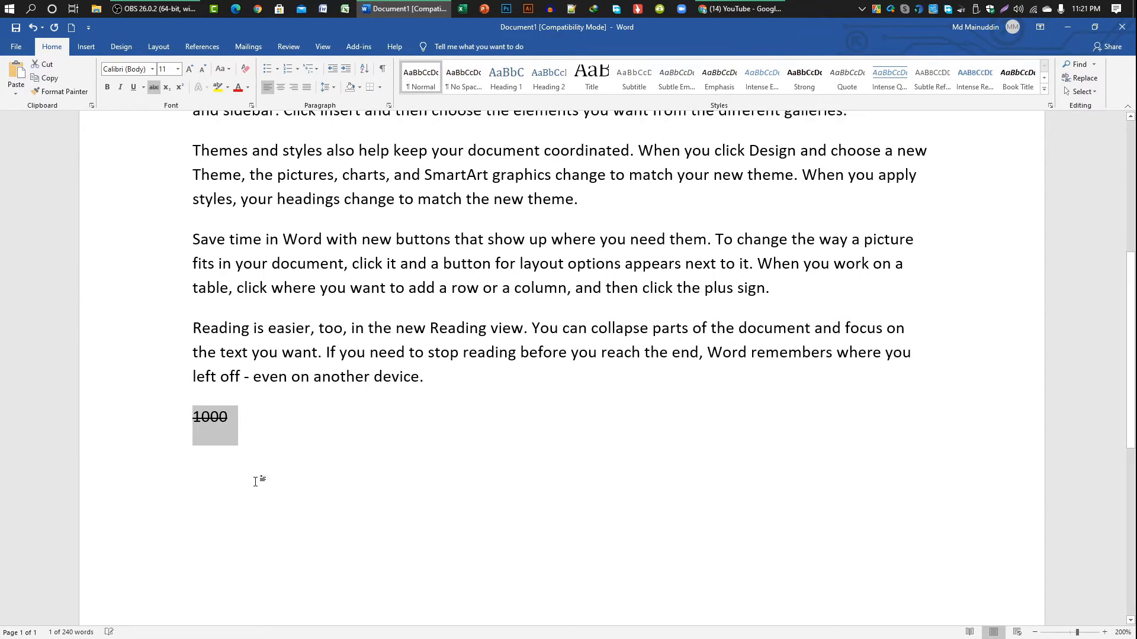
- Add "800" after the struck-through 1000 and remove the strikethrough from the 800
click(238, 422)
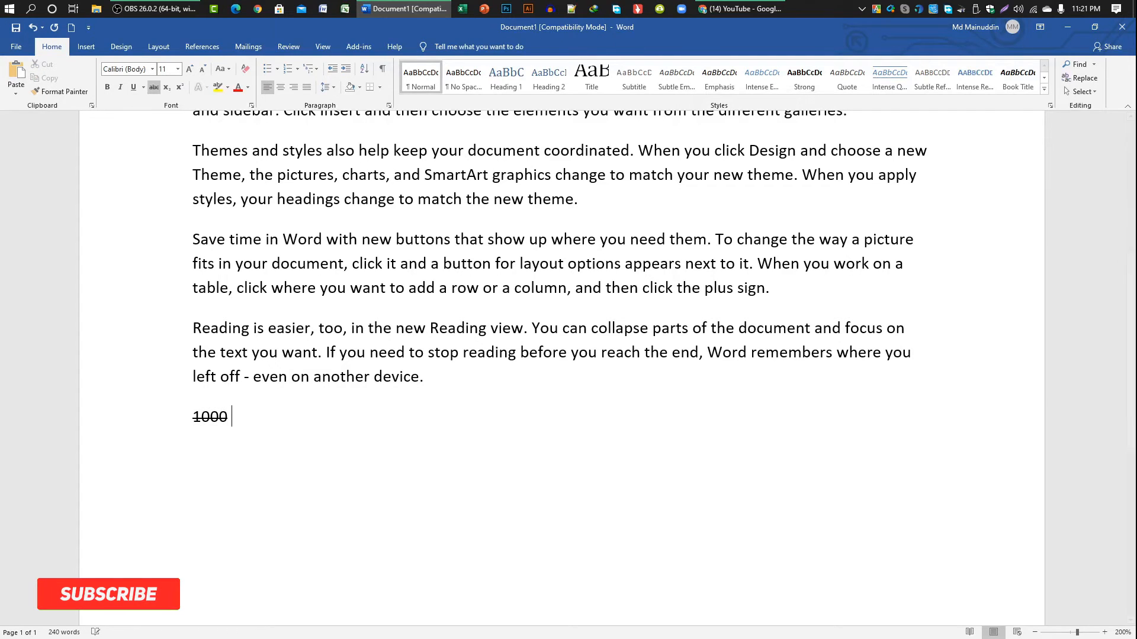
text(800)
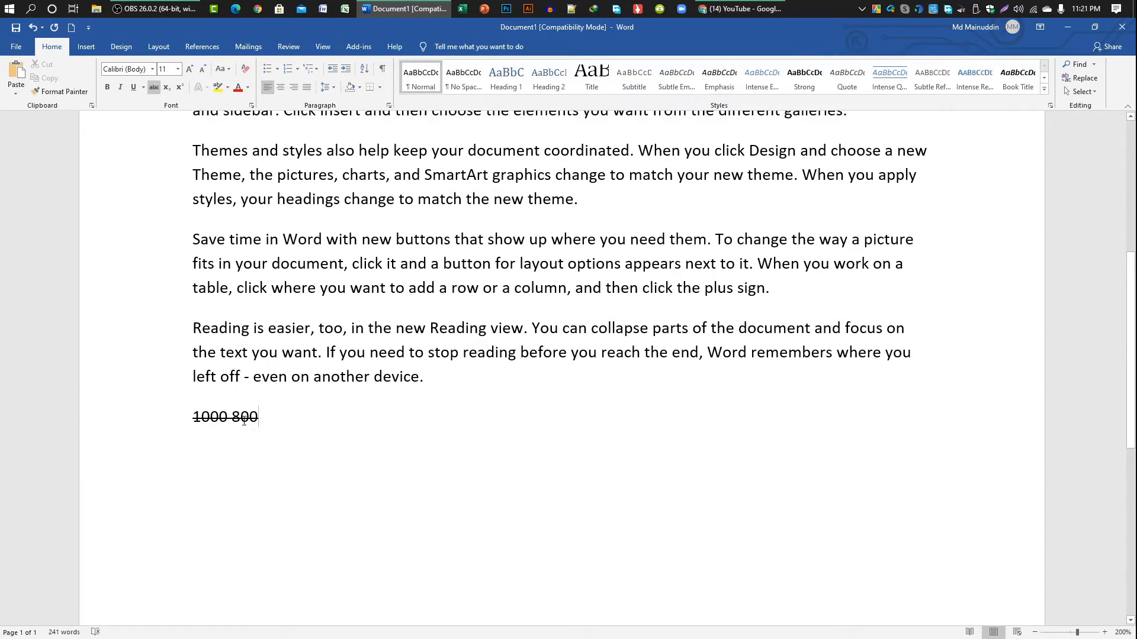
drag(235, 415, 261, 418)
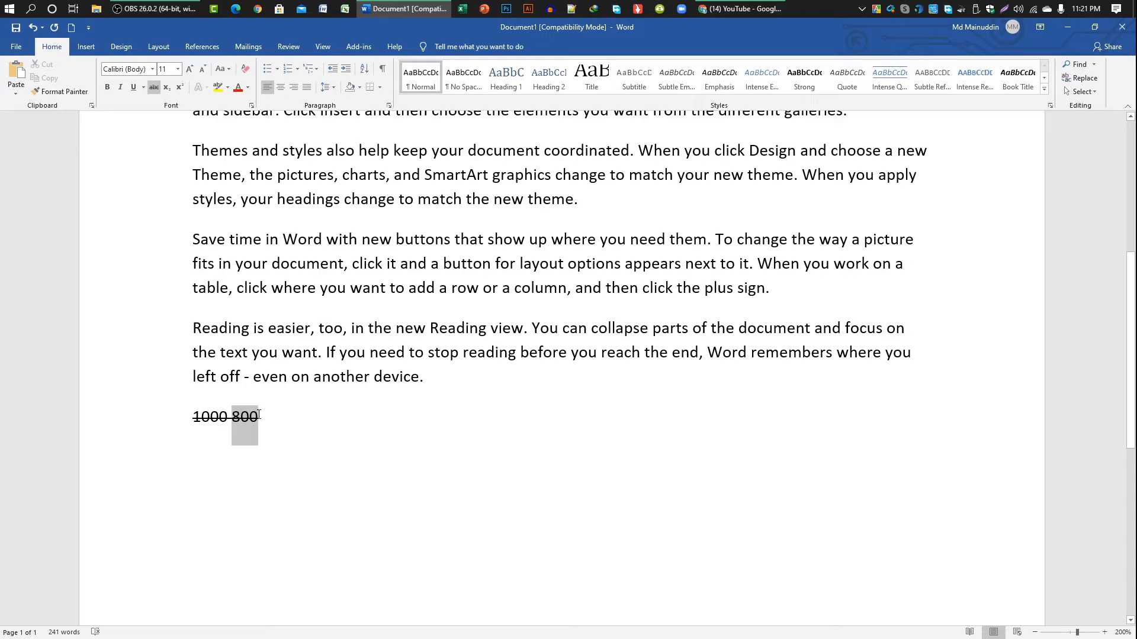
click(152, 87)
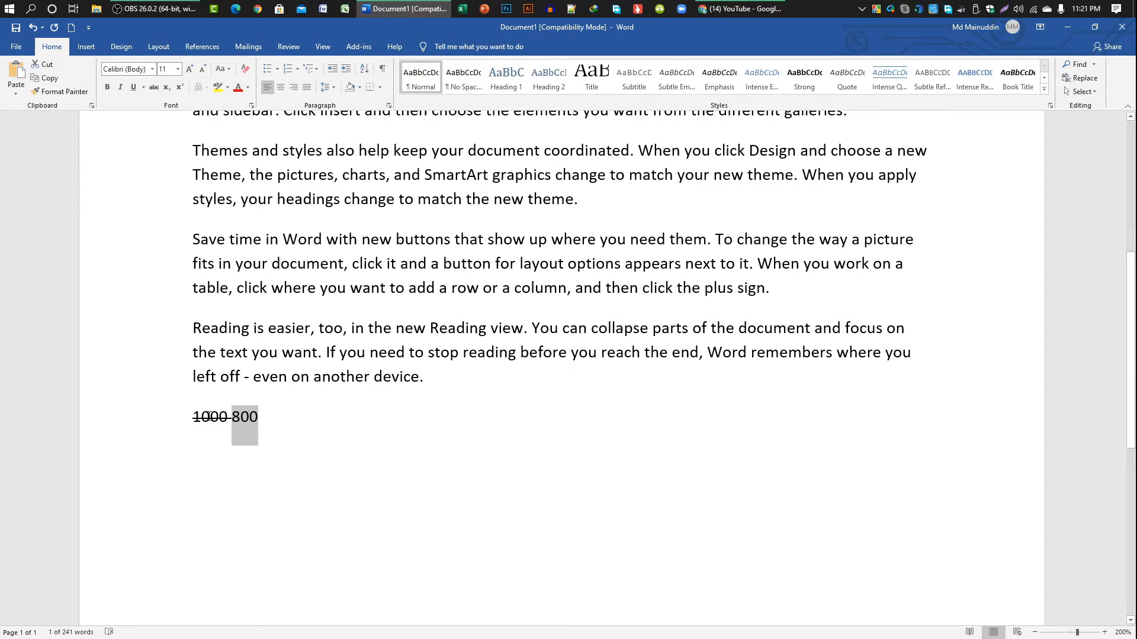
click(250, 415)
- Remove the bold formatting from the word "make" at the start of the second paragraph
scroll(252, 415, up, 5)
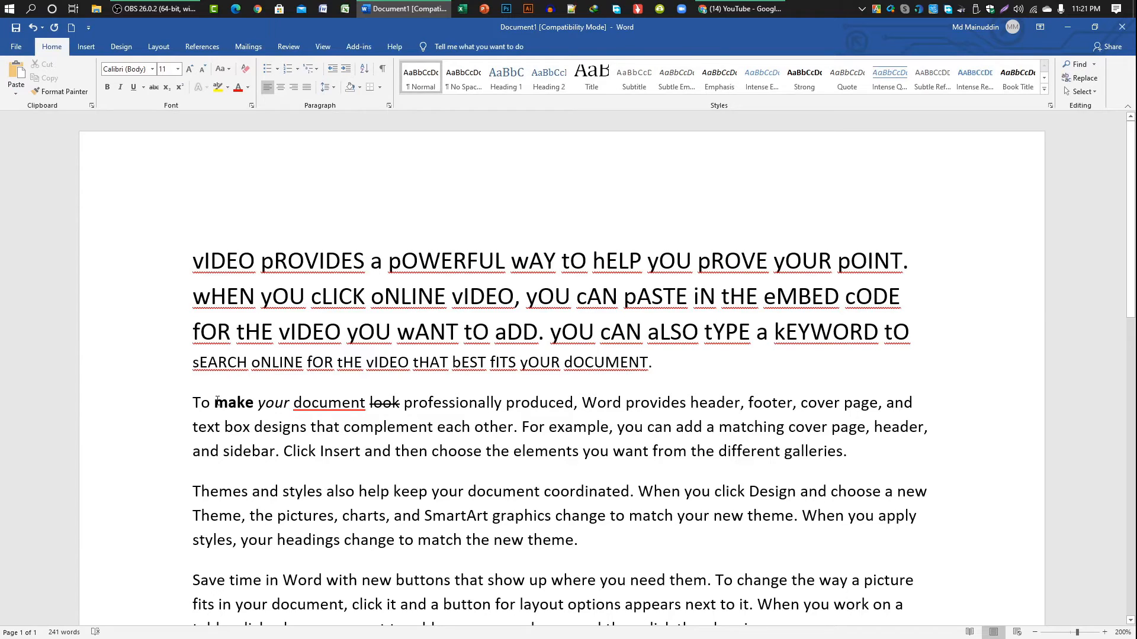
drag(217, 400, 248, 398)
drag(250, 399, 255, 399)
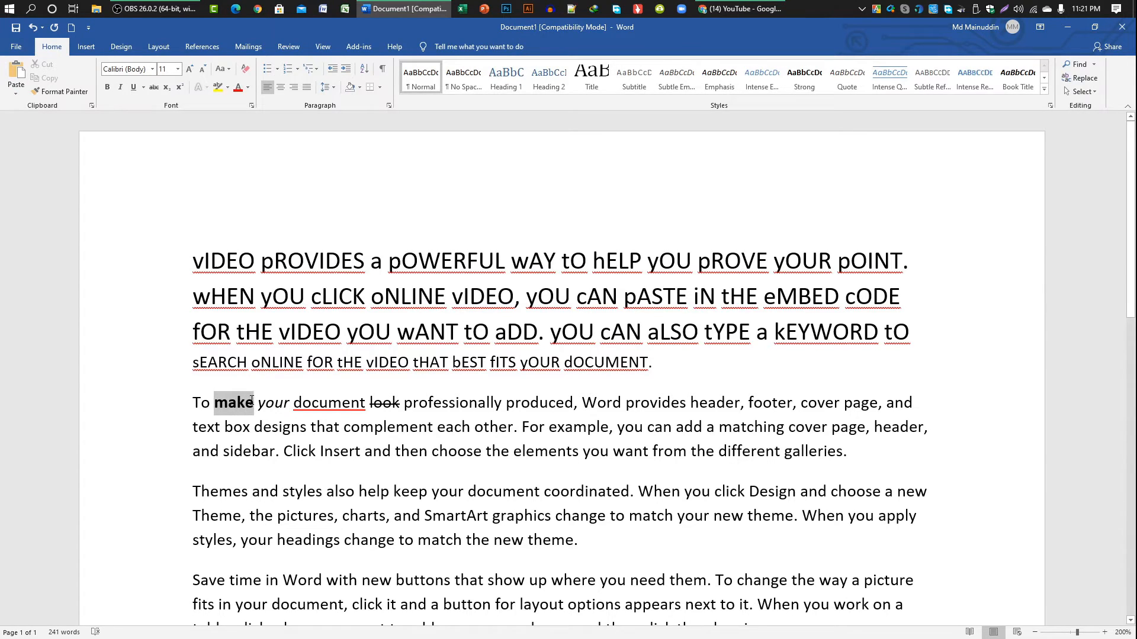
click(107, 89)
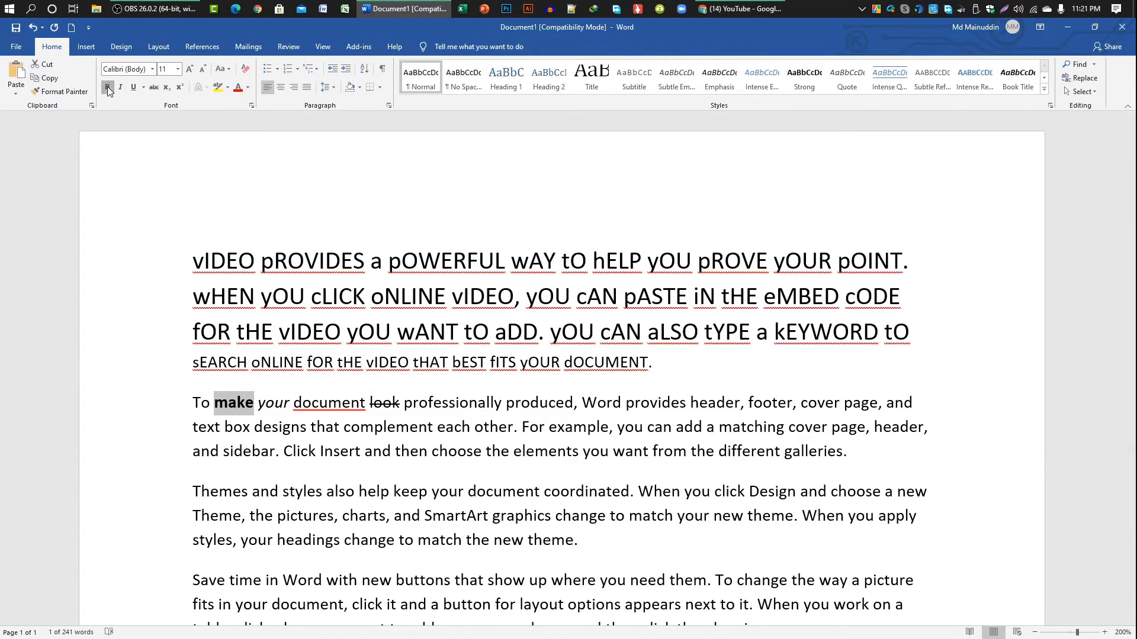
click(238, 414)
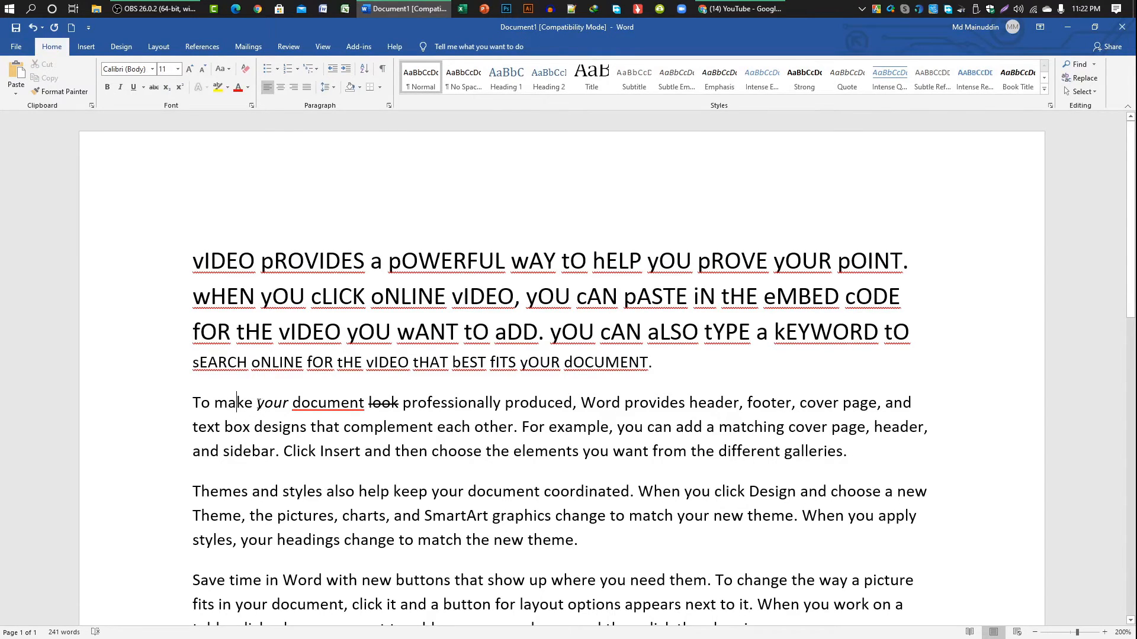
- Remove the italic formatting from the word "your" in the second paragraph's first line
drag(257, 402, 282, 409)
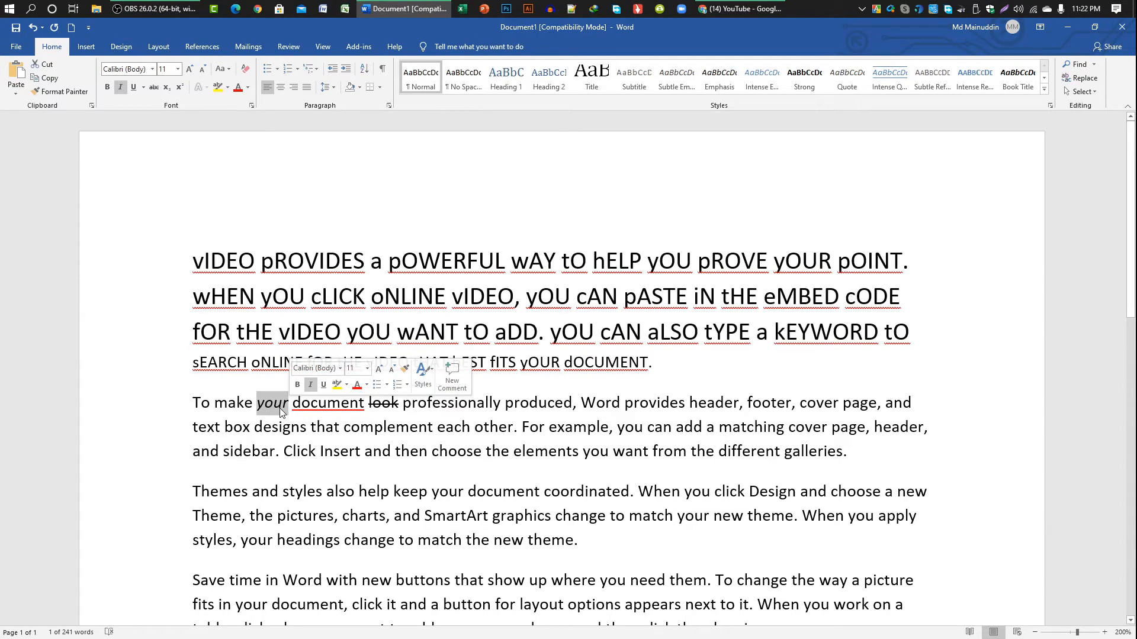
click(121, 91)
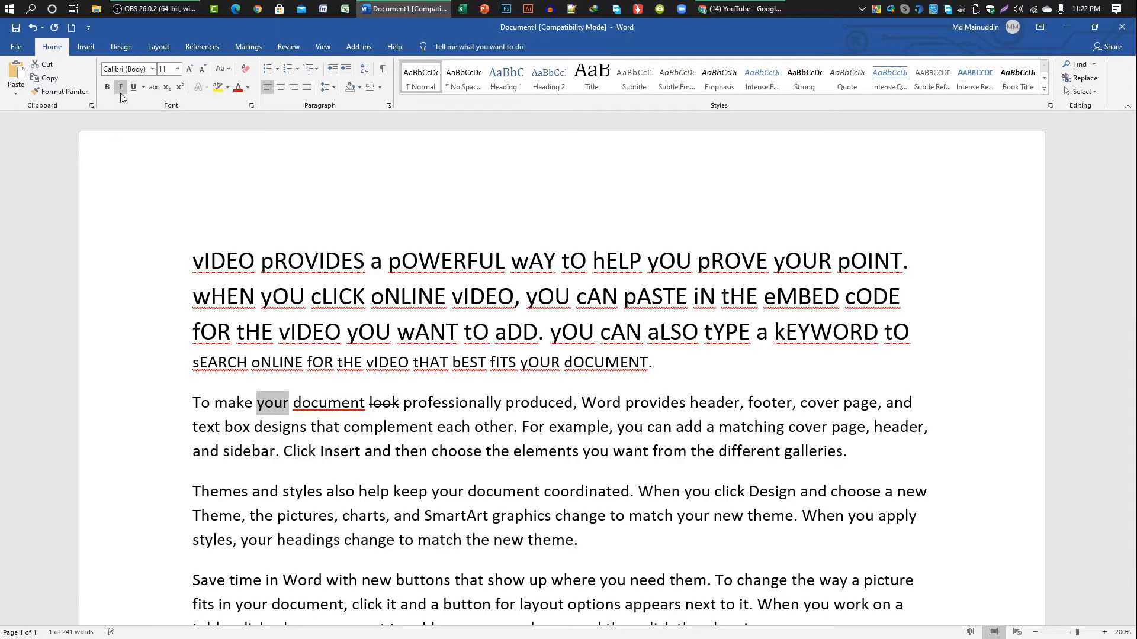
click(265, 411)
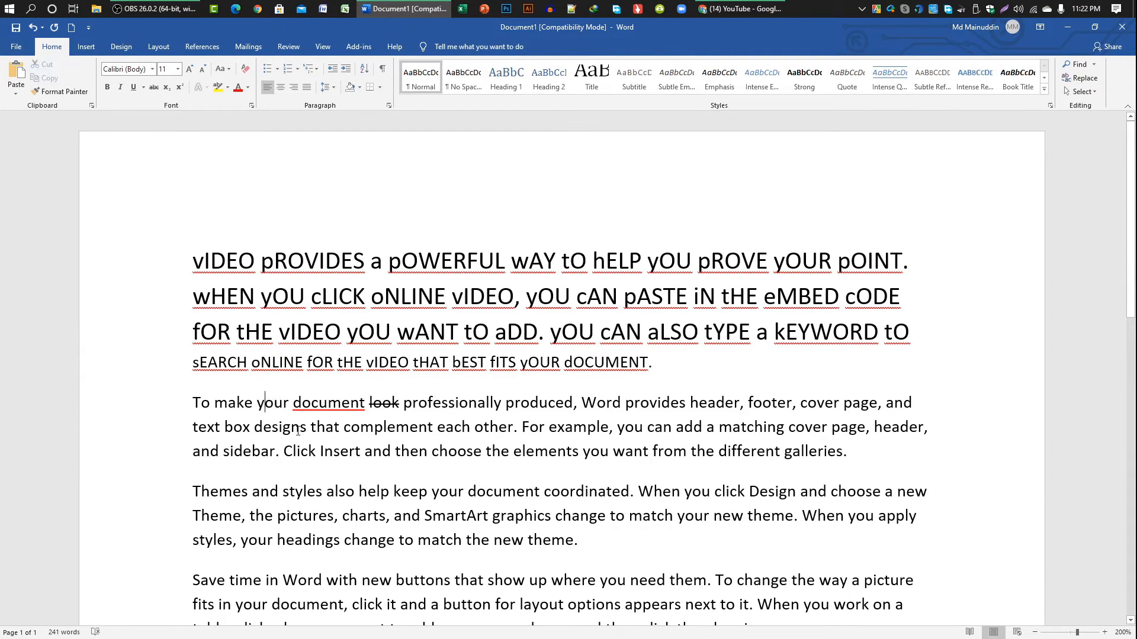
- Remove the underline from the word "document" in the second paragraph's first line
click(297, 404)
drag(293, 404, 366, 404)
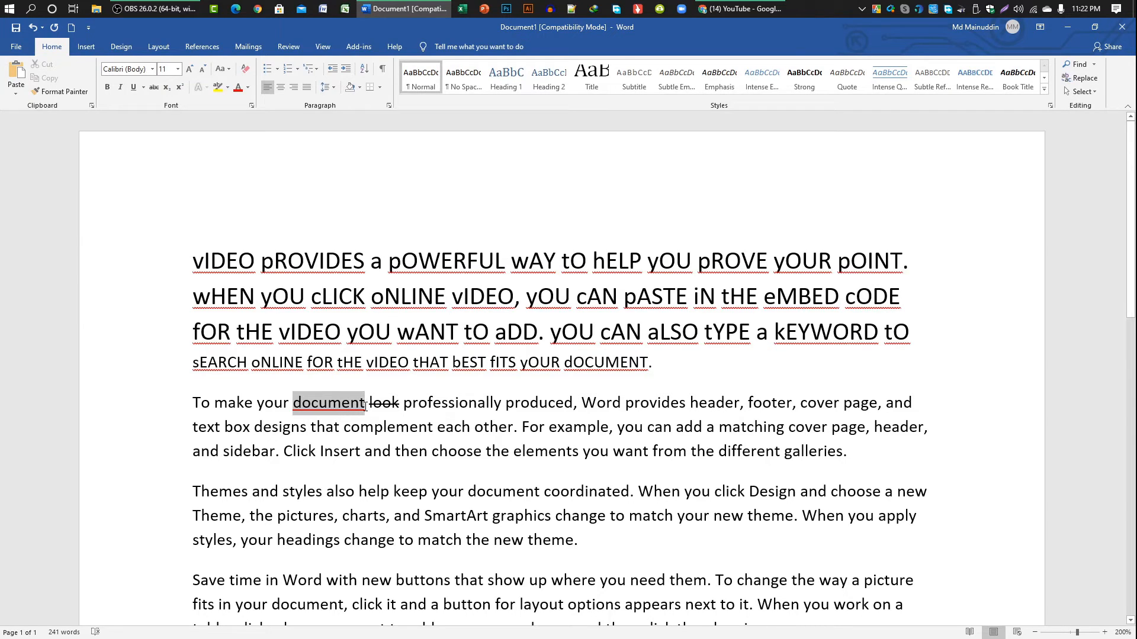
click(132, 89)
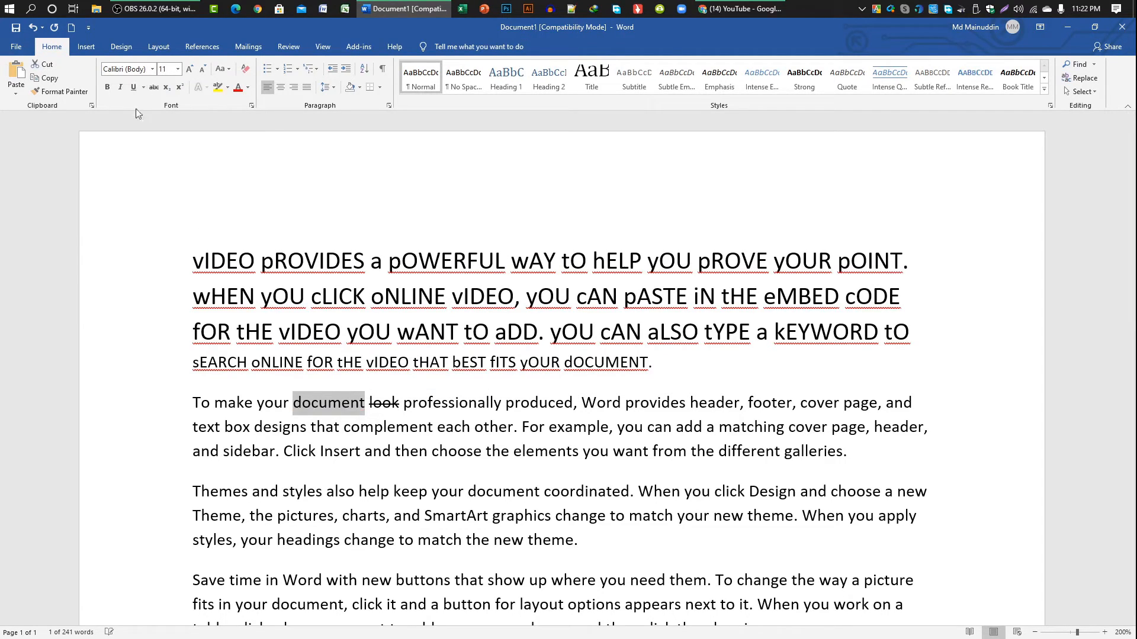
click(329, 414)
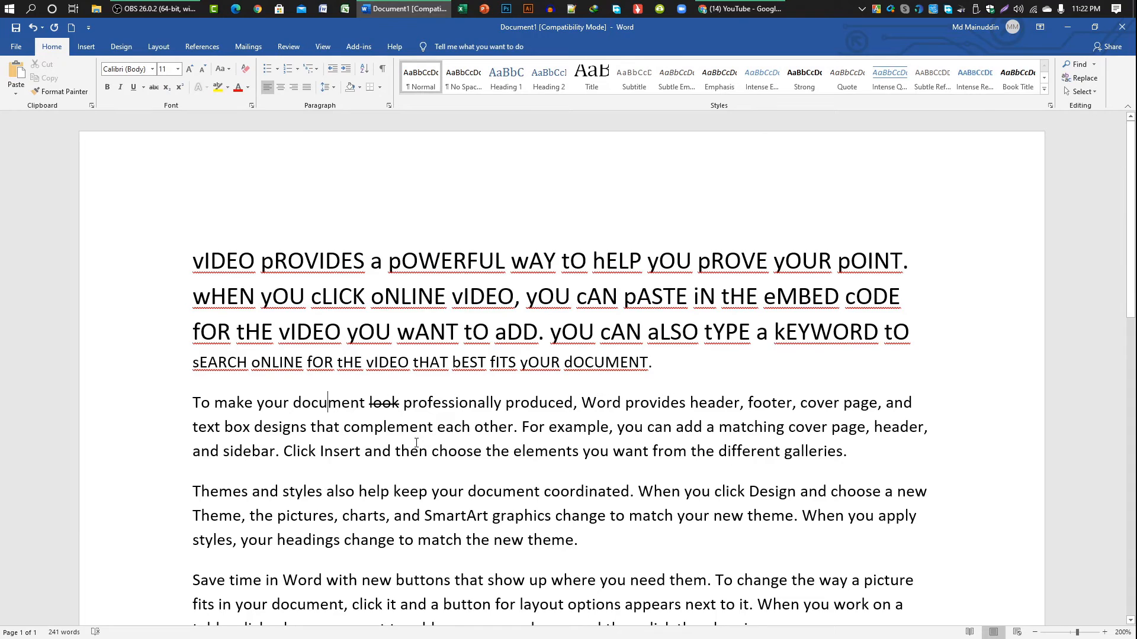
- Add a new line with the expression "(A+b)2" below the line with 1000 and 800
scroll(416, 443, down, 5)
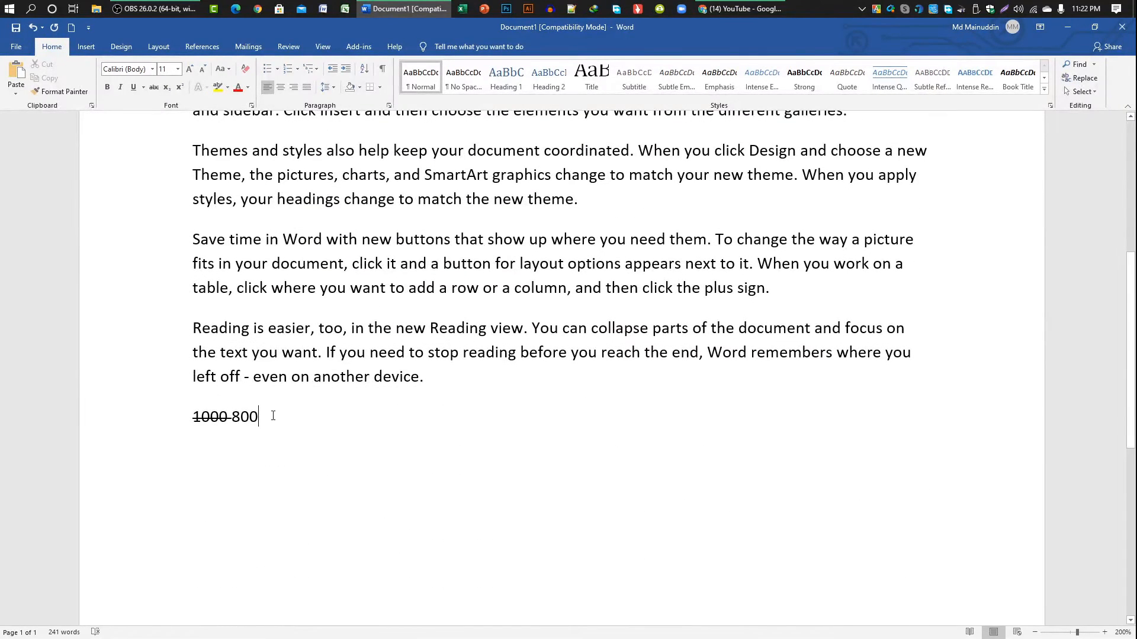
click(273, 416)
key(Return)
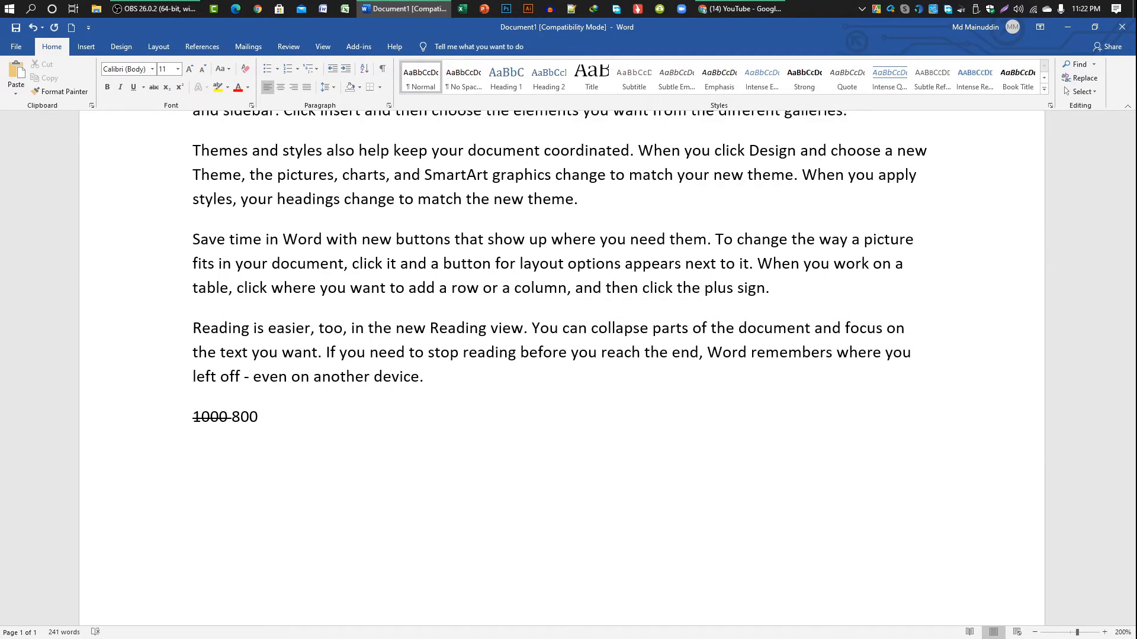
text(A+b)
key(Left)
key(Left)
key(Left)
text(()
key(Right)
key(Right)
key(Right)
text()2)
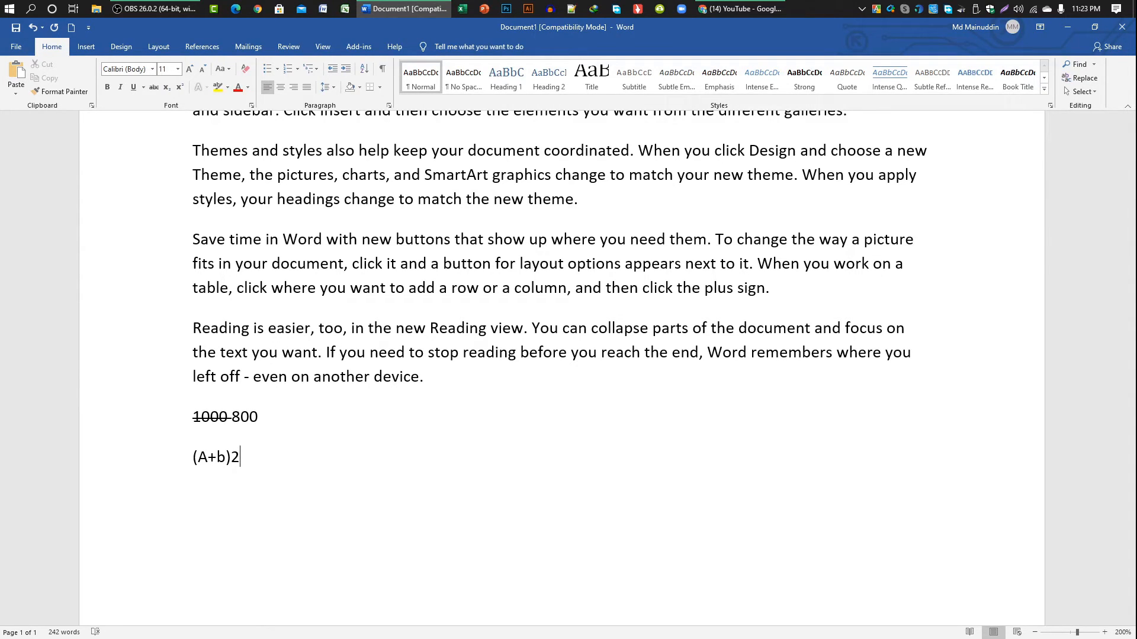
- Format the 2 at the end of the expression "(A+b)2" as superscript
click(233, 459)
double_click(235, 458)
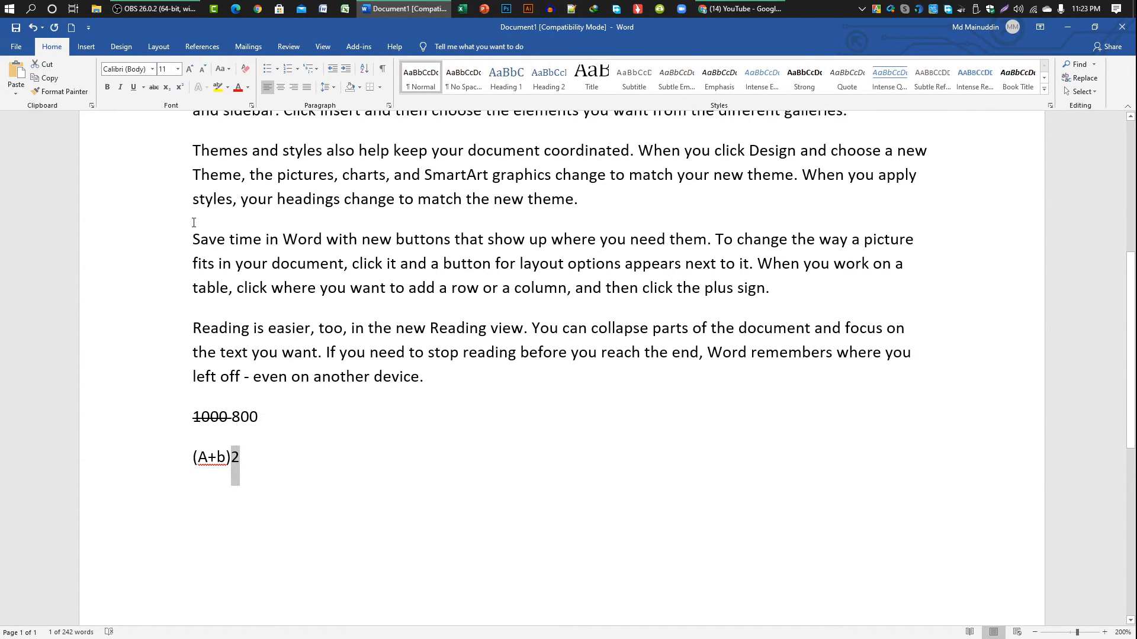
click(179, 87)
click(232, 464)
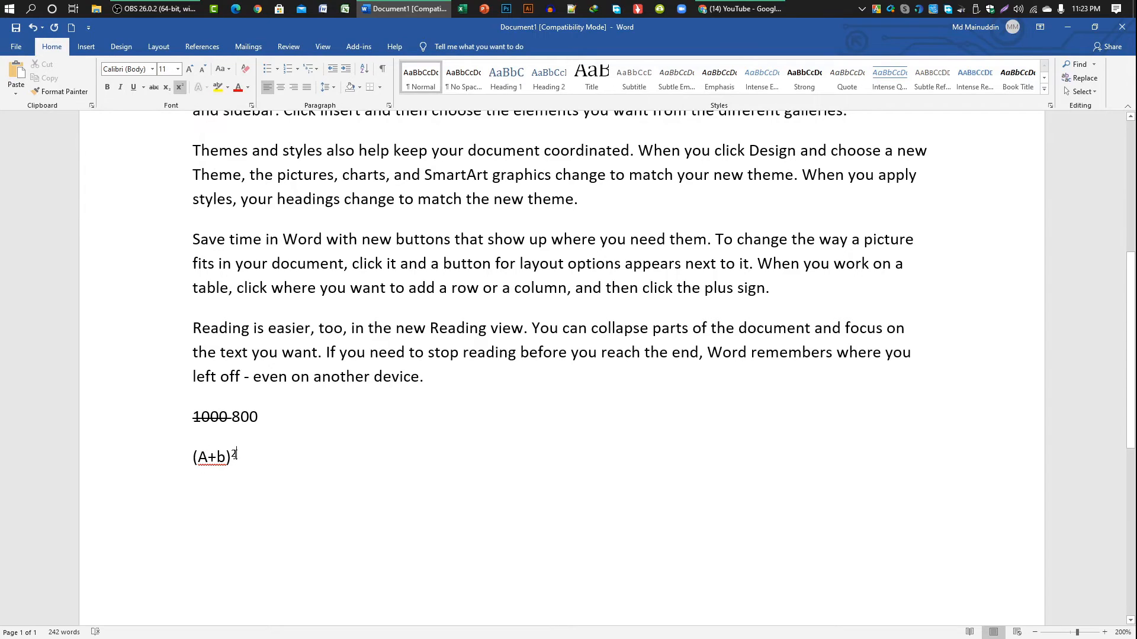
- Change the 2 at the end of the (A+b) expression to subscript
drag(235, 454, 233, 479)
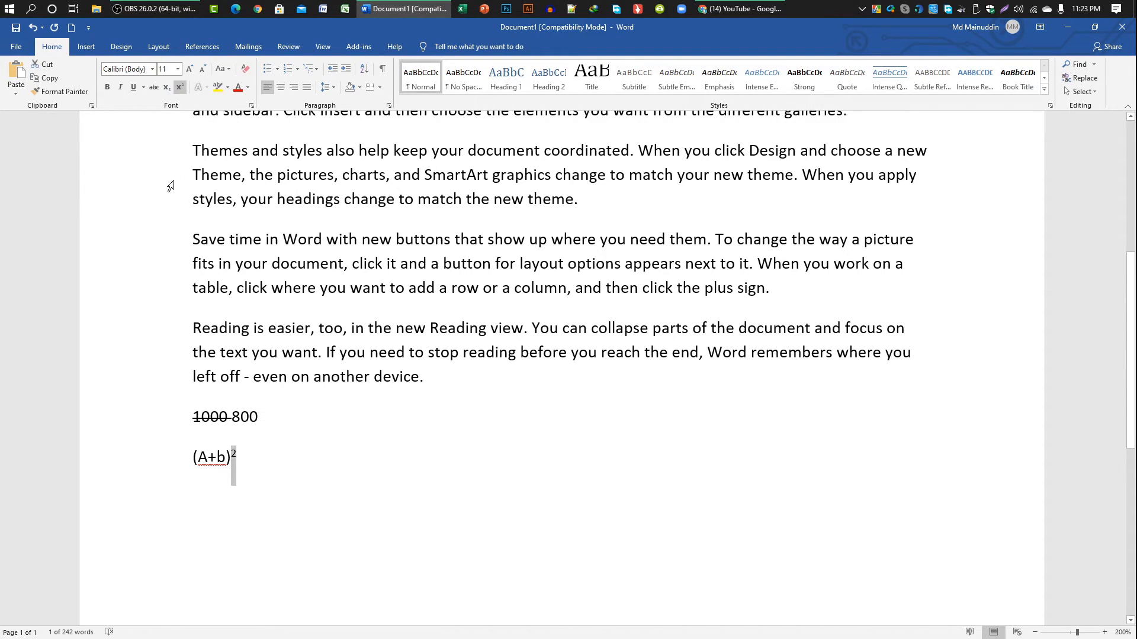
click(167, 88)
click(231, 471)
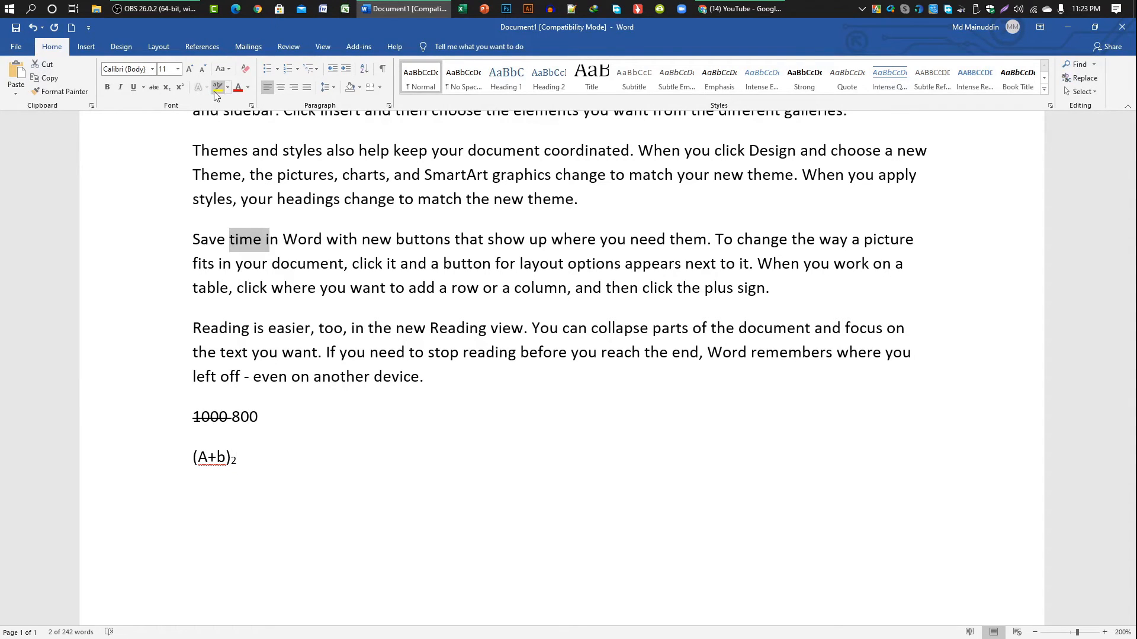
click(291, 238)
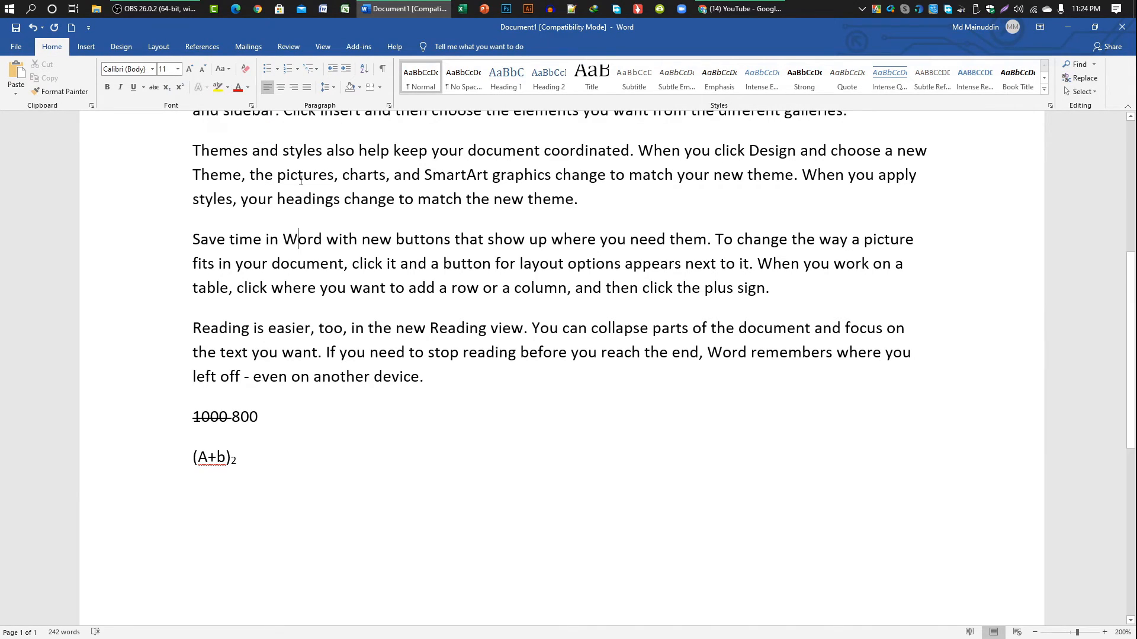
key(Up)
scroll(367, 259, up, 4)
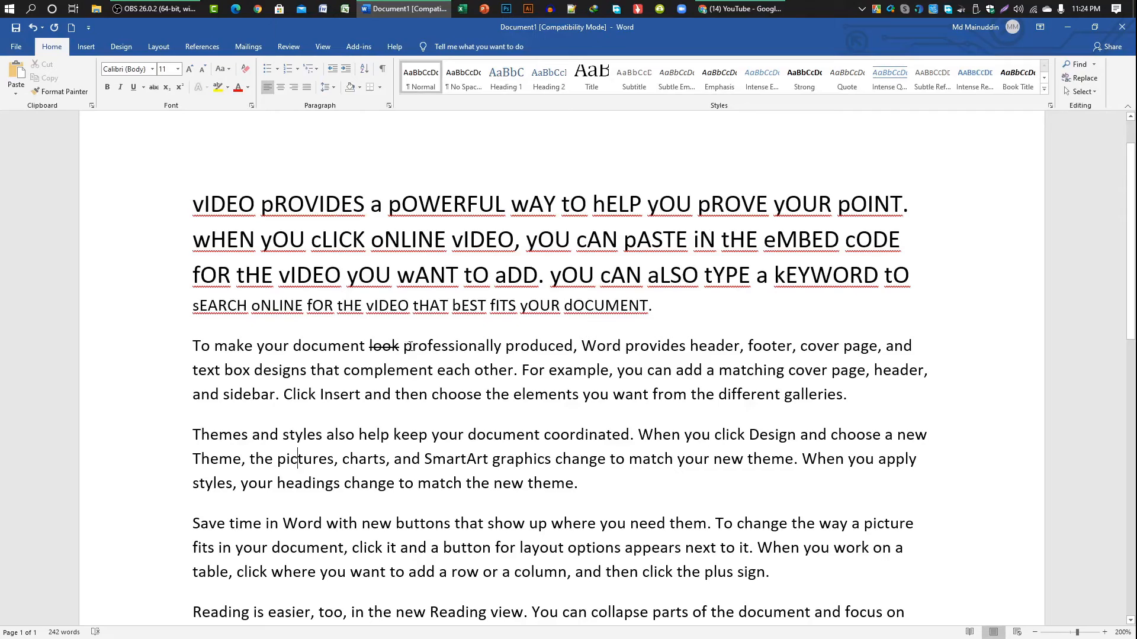
- Highlight the word "professionally" in the second paragraph with yellow
drag(405, 348, 505, 349)
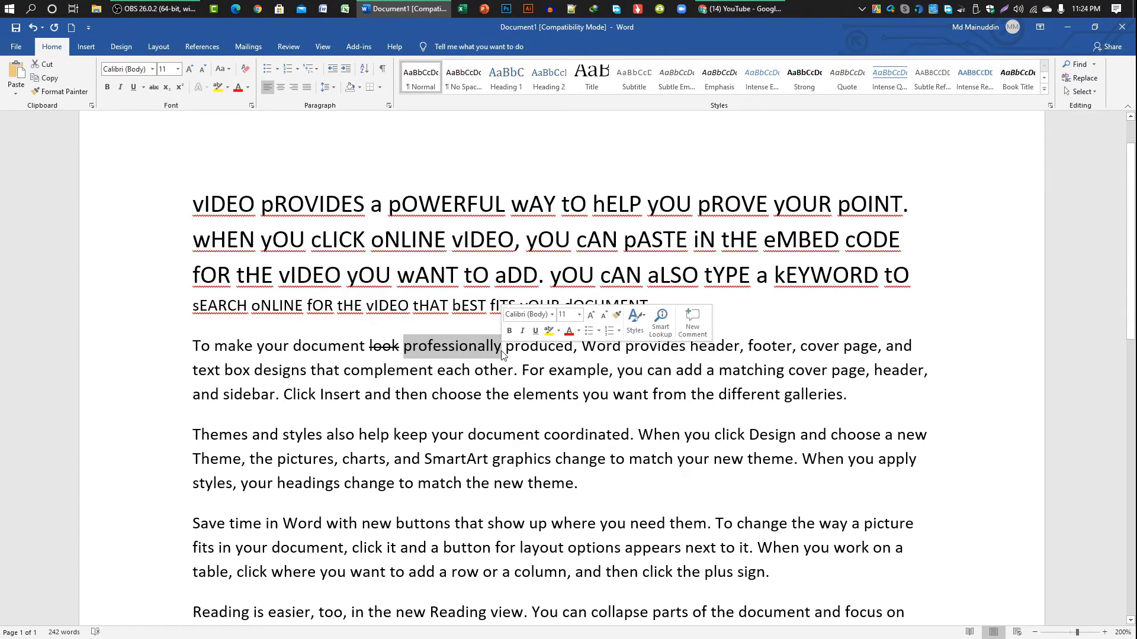
click(218, 87)
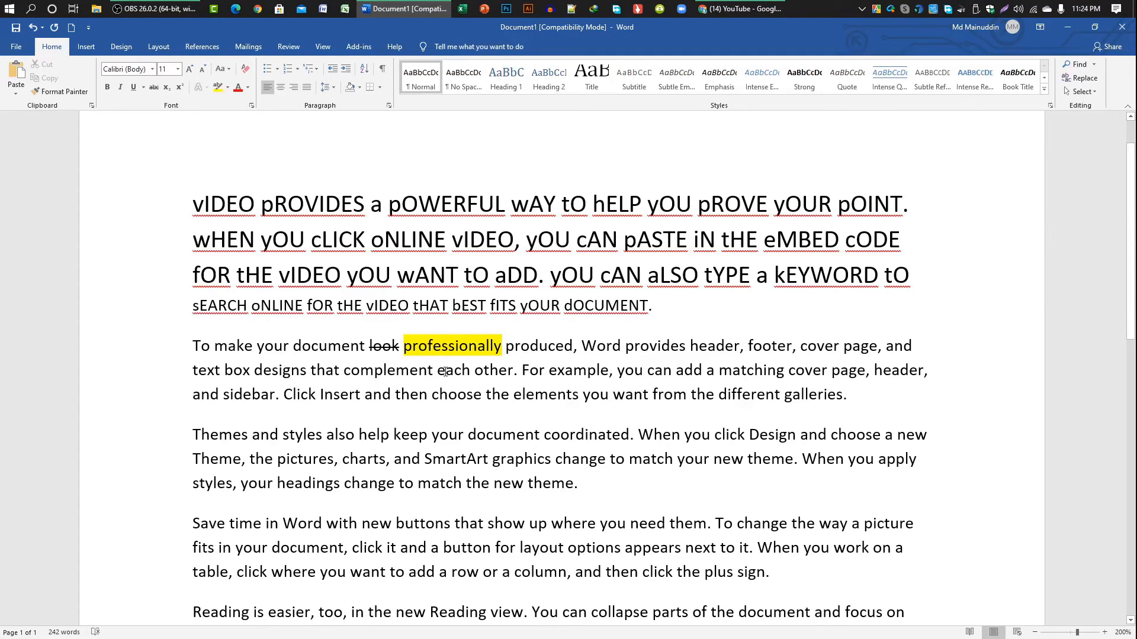
drag(453, 347, 443, 348)
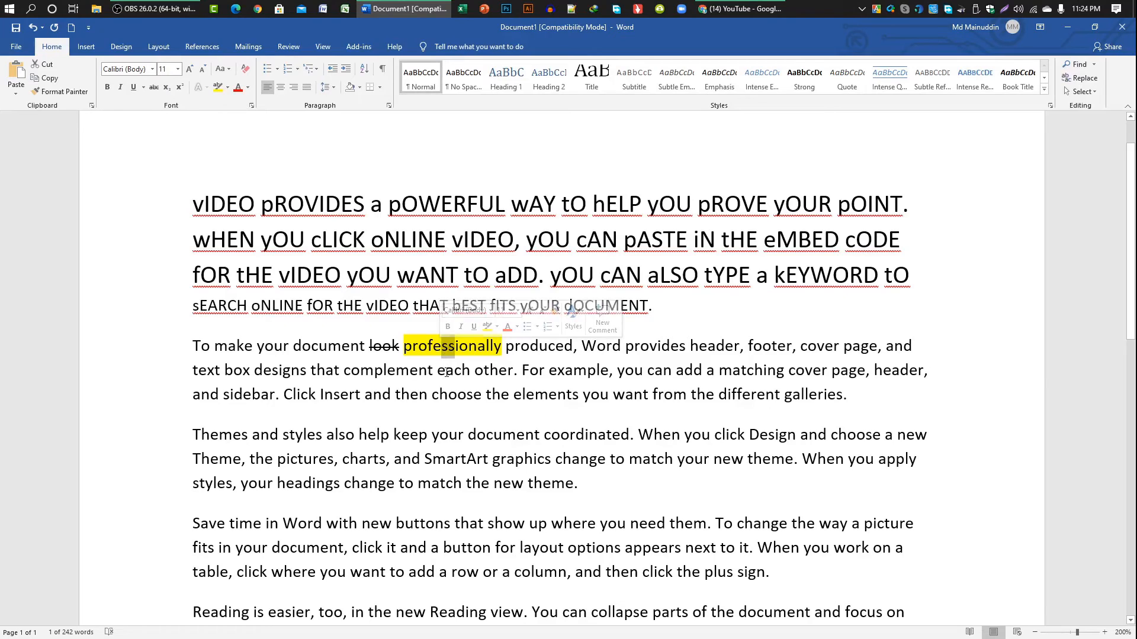
click(442, 348)
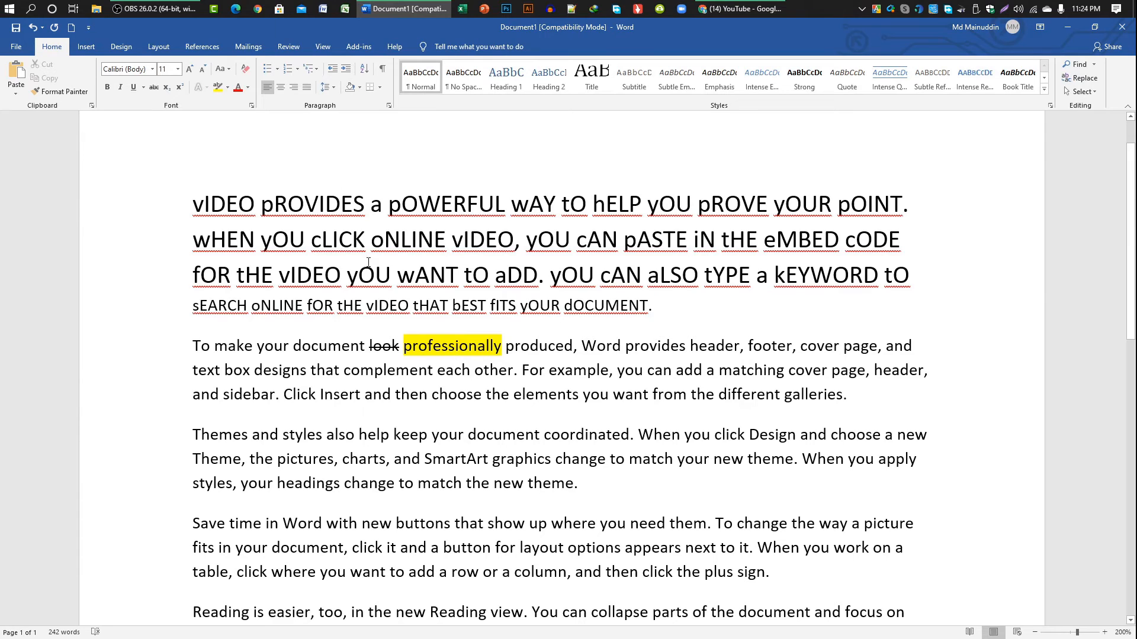
- Change the highlight on "professionally" in the second paragraph to dark green, and clear the word's highlighting
click(227, 92)
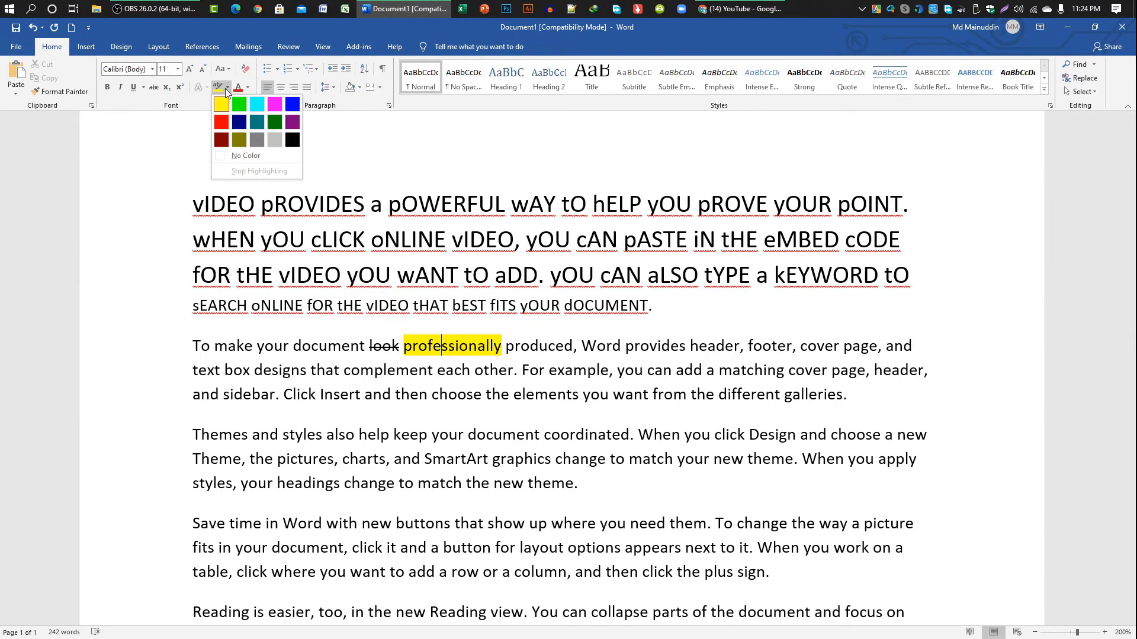
click(275, 123)
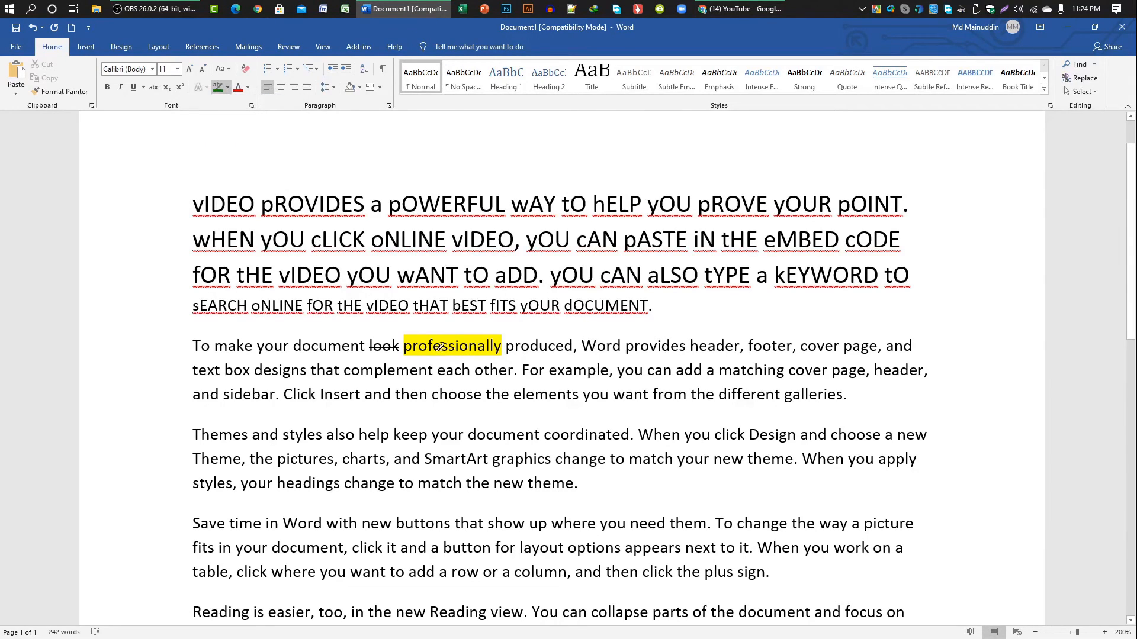
drag(409, 341, 504, 341)
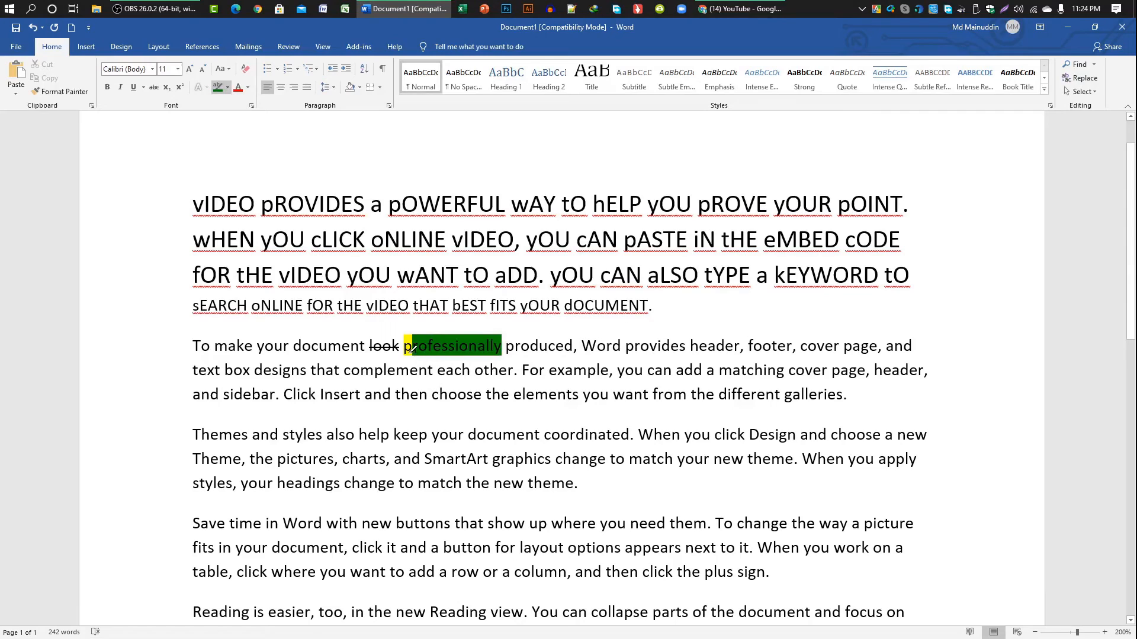
mouse_move(416, 347)
mouse_down()
mouse_move(403, 345)
mouse_move(415, 346)
mouse_up()
double_click(430, 348)
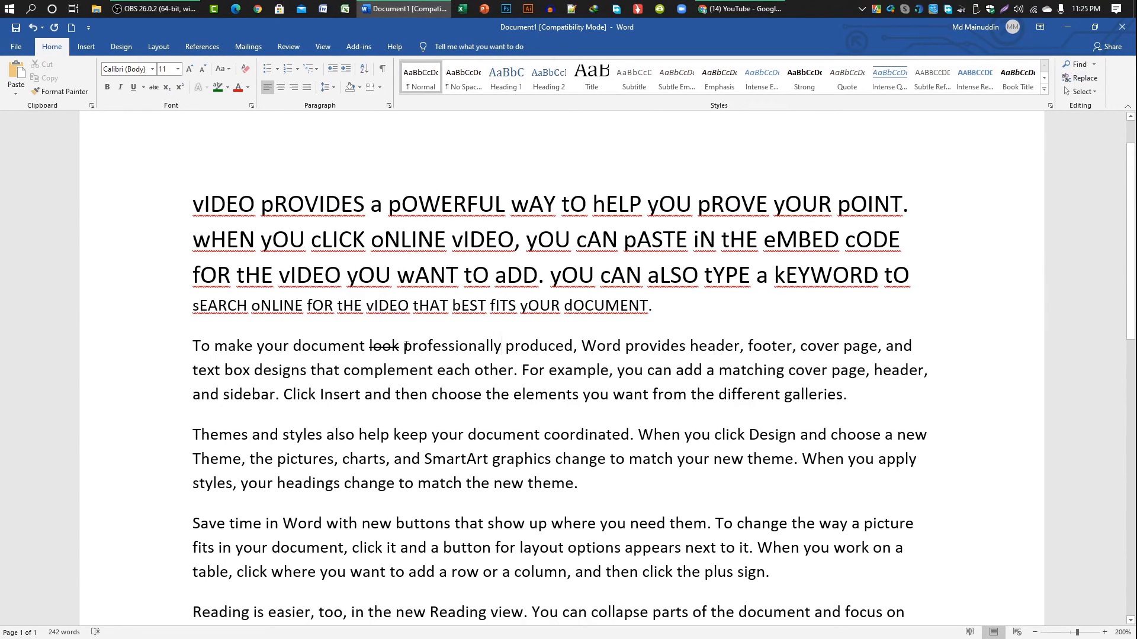
- Change the font color of the word "professionally" in the second paragraph to red
drag(408, 347, 502, 348)
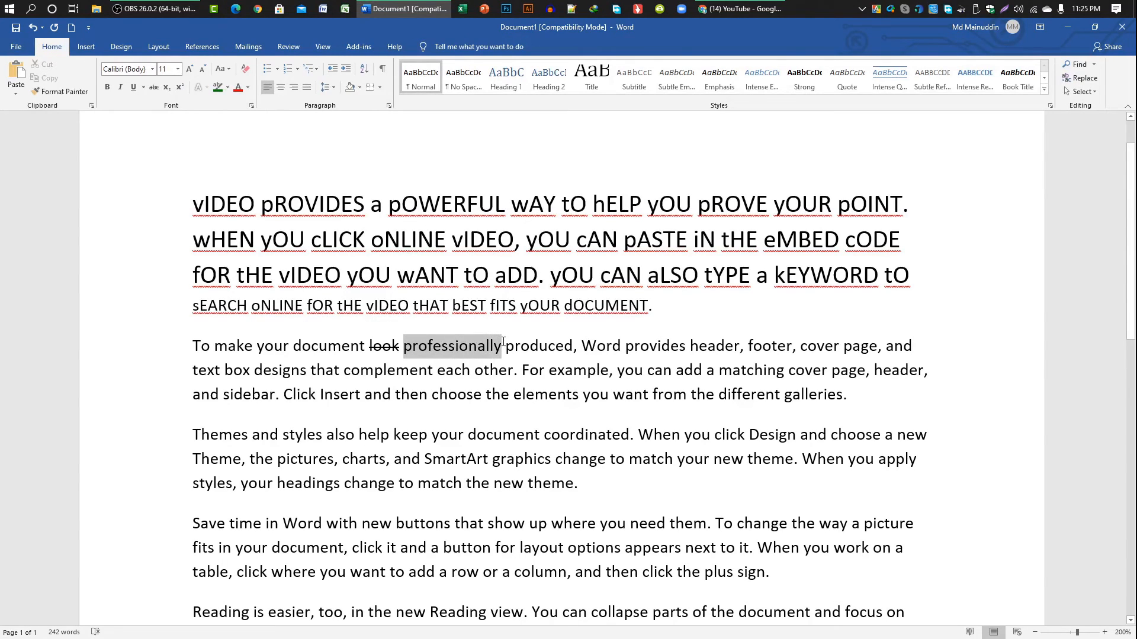
click(454, 346)
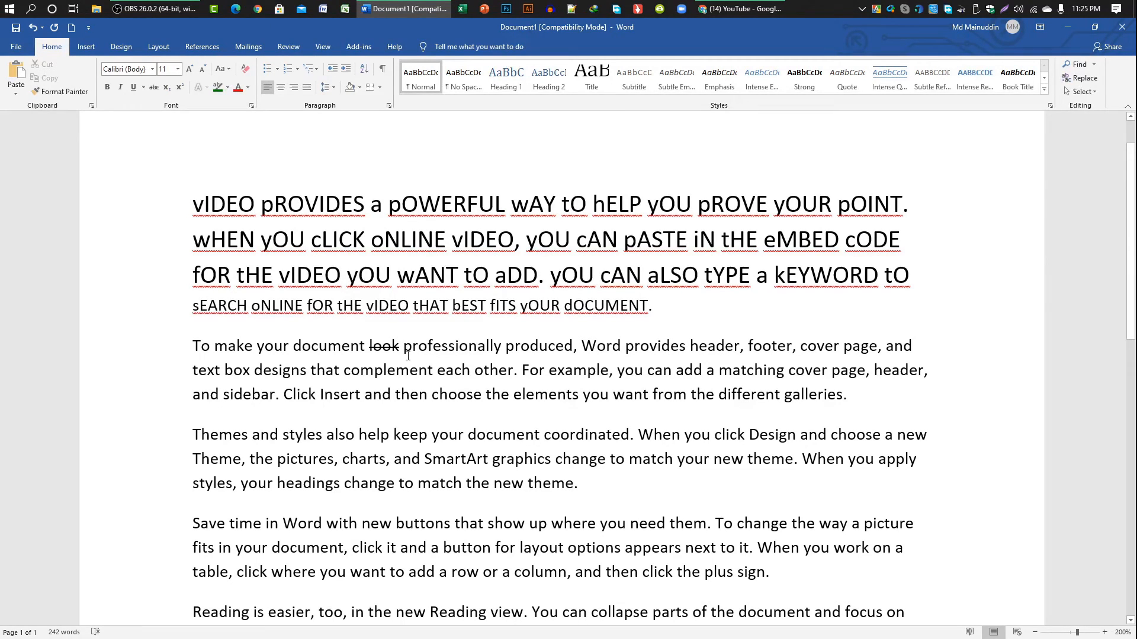
drag(404, 346, 502, 346)
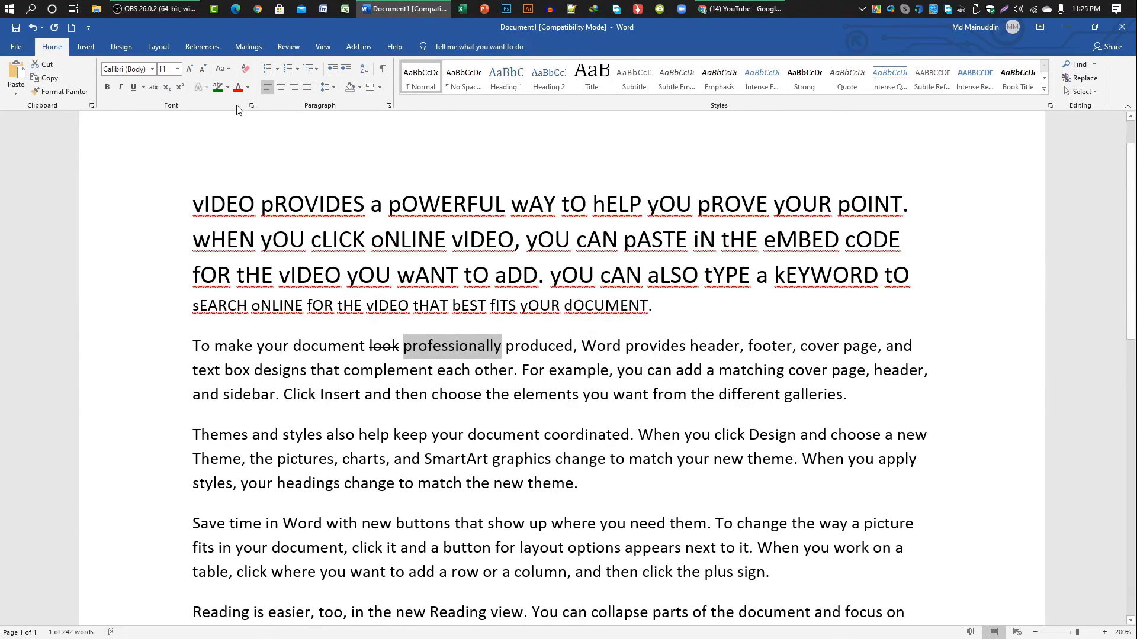
click(238, 89)
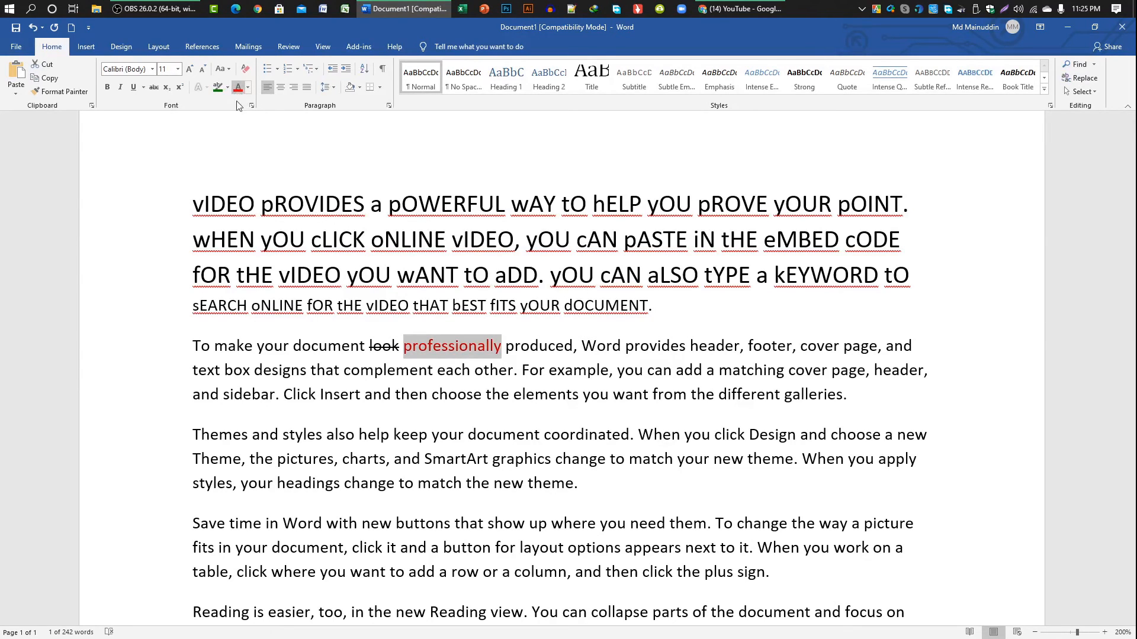
click(439, 353)
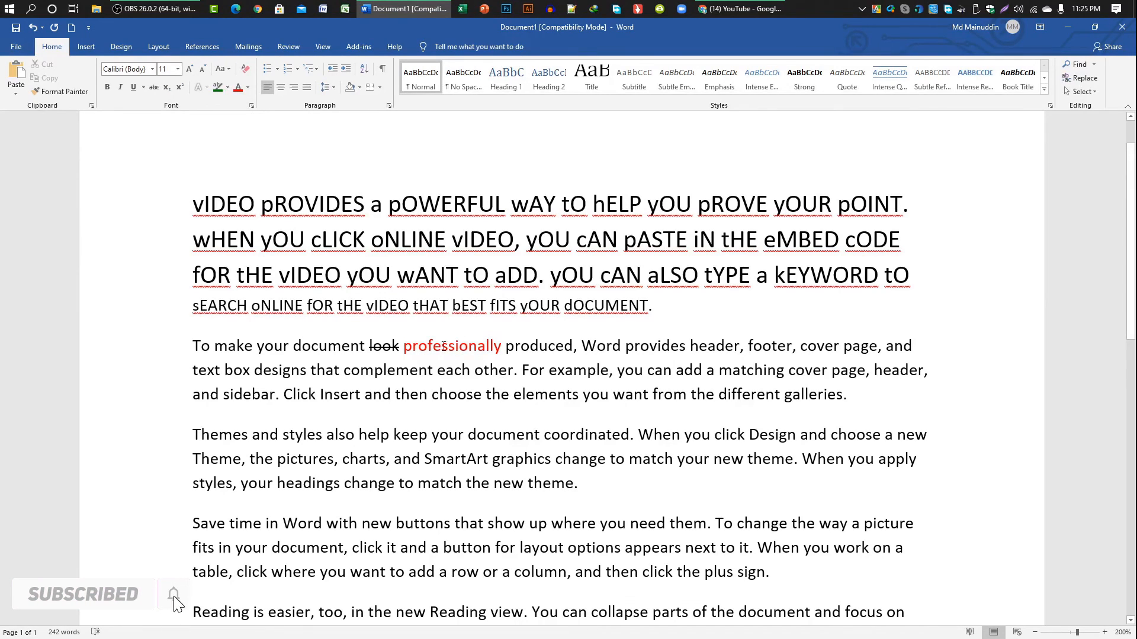
- Change the font color of the word "produced" in the second paragraph to a darker aqua theme shade
key(ctrl+Right)
key(shift+Right)
key(shift+Right)
key(shift+Right)
key(shift+Right)
key(shift+Right)
key(shift+Right)
key(shift+Right)
key(shift+Right)
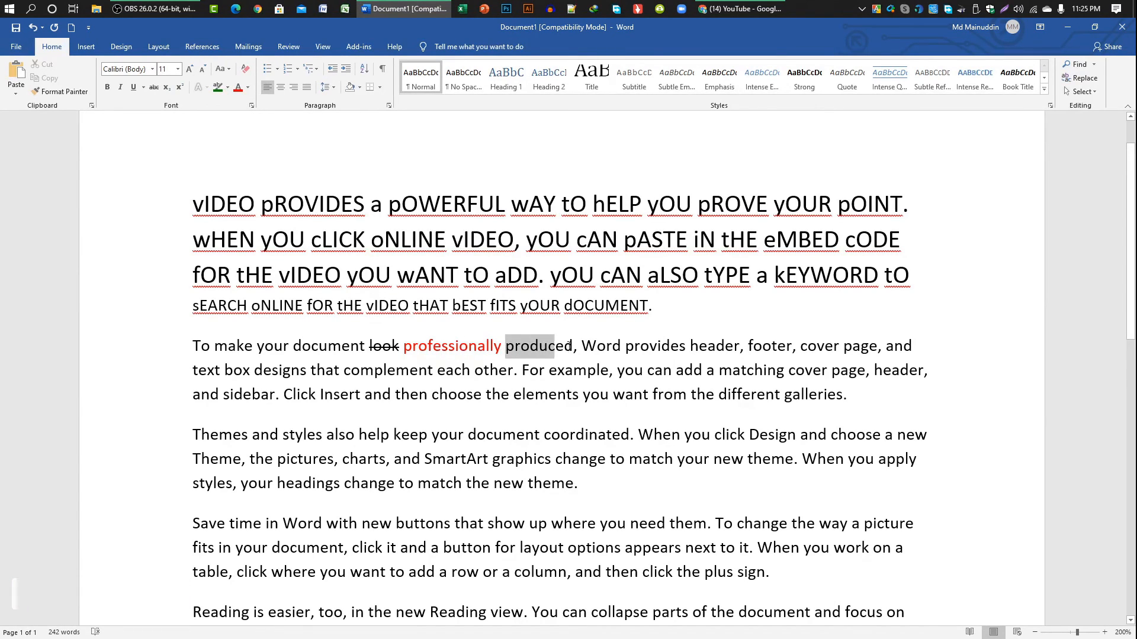
click(247, 90)
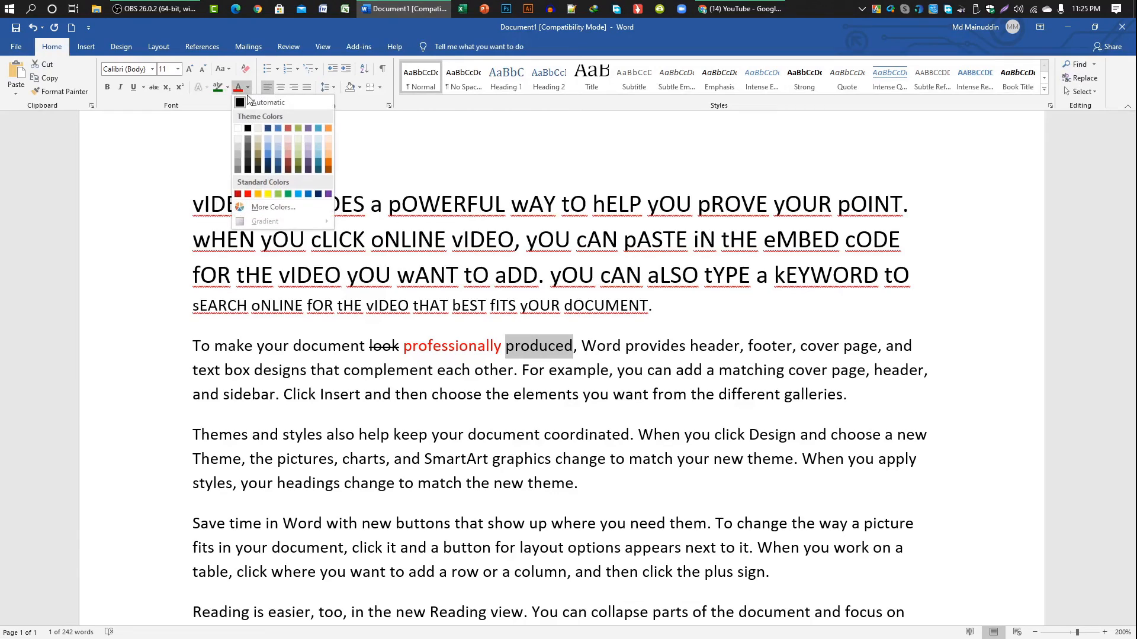
click(318, 161)
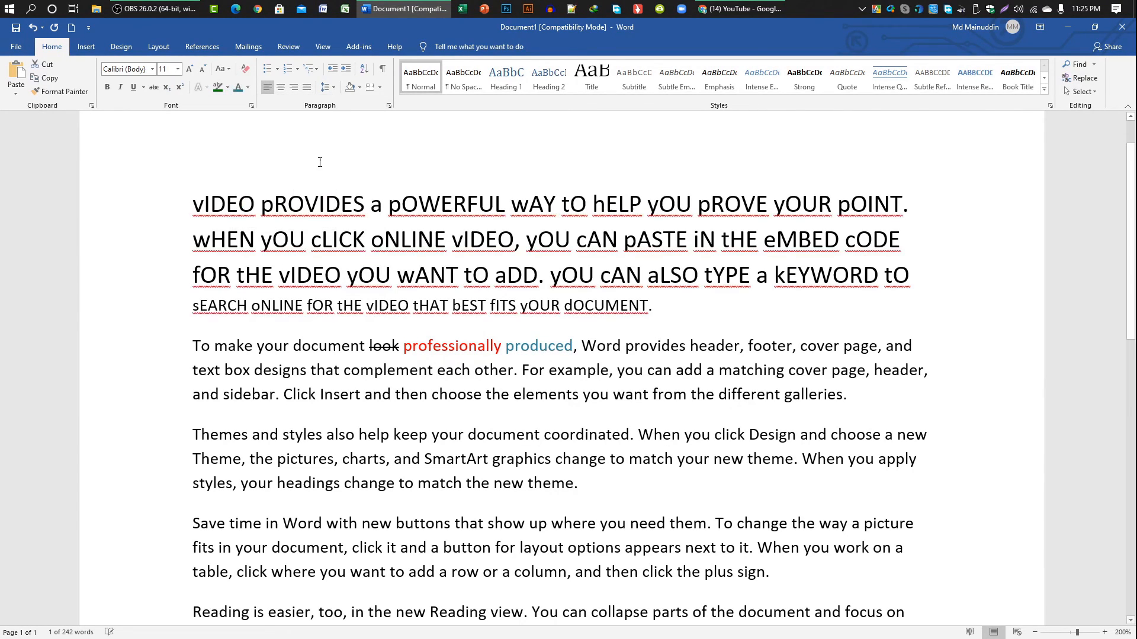
- Apply a custom font color to "Word" in the second paragraph, picking a blue hue with the RGB values at 0, 0, 0
double_click(616, 346)
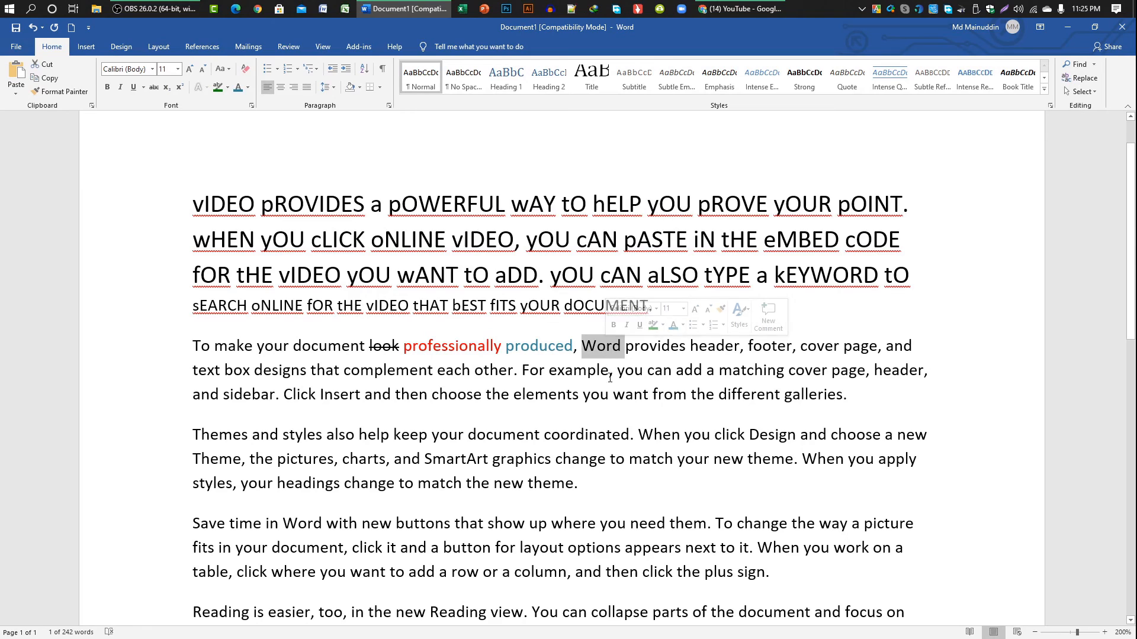
click(247, 88)
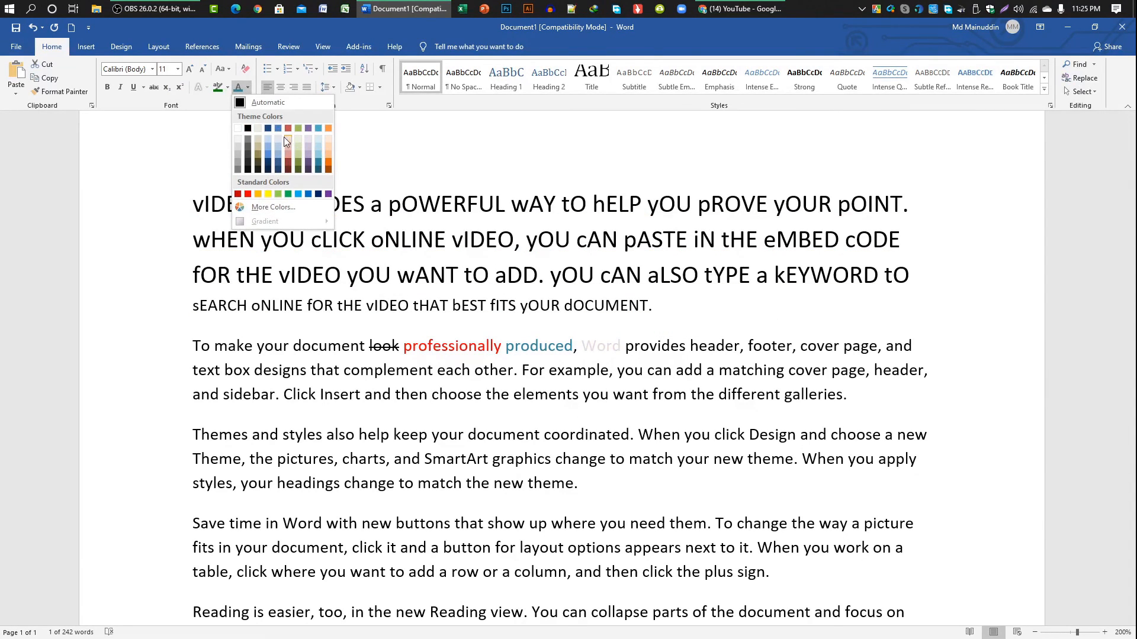
click(283, 206)
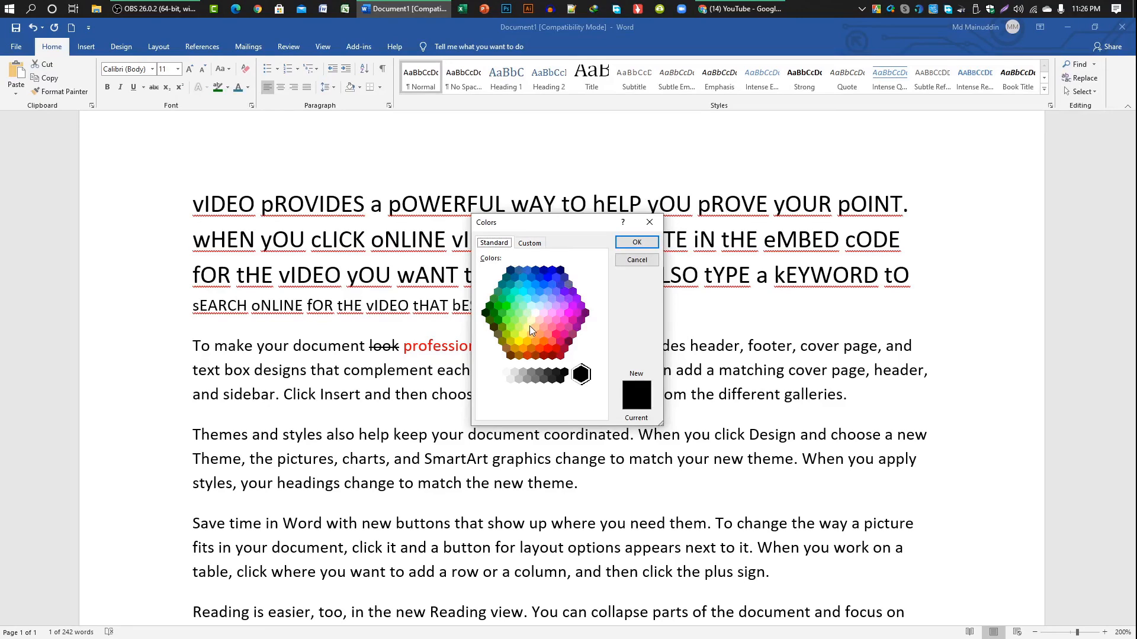
click(530, 244)
click(531, 290)
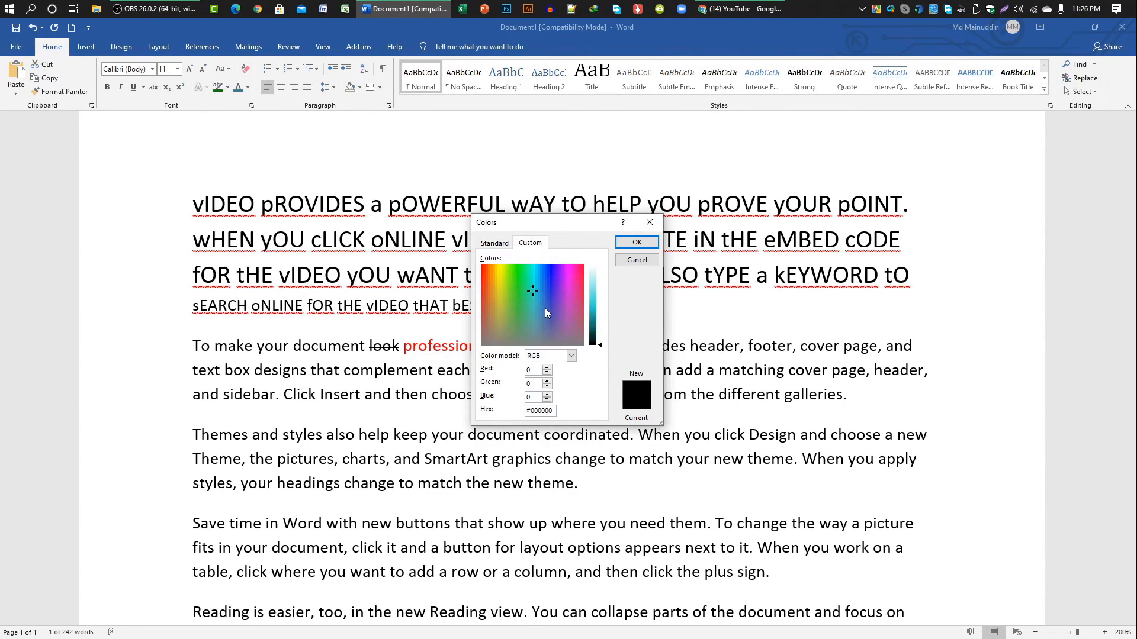
click(553, 289)
click(630, 242)
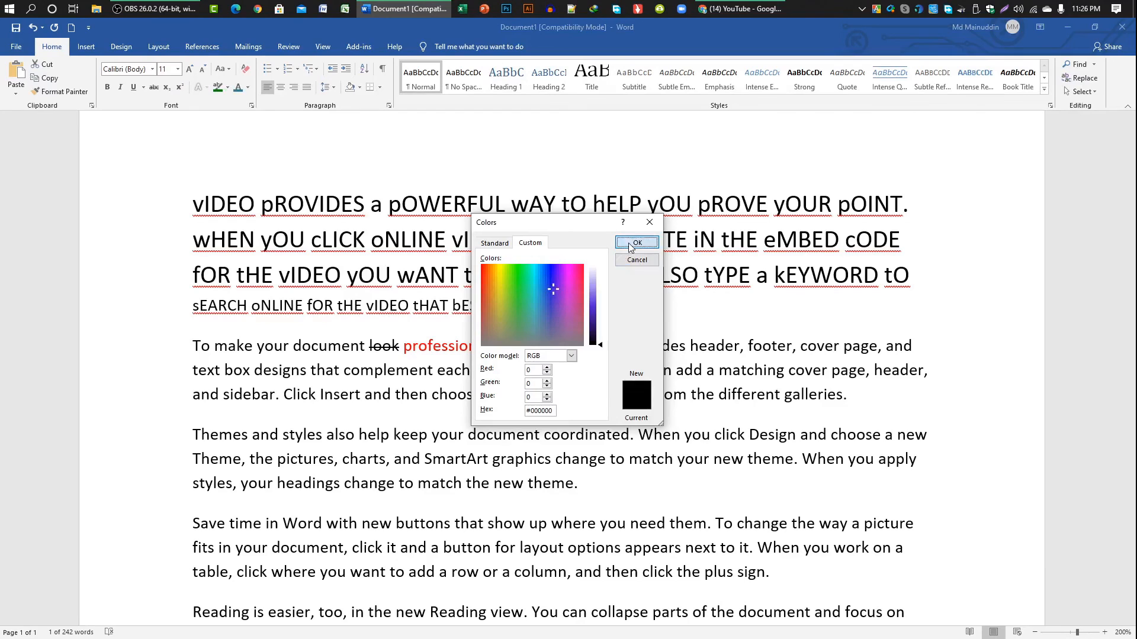
click(608, 349)
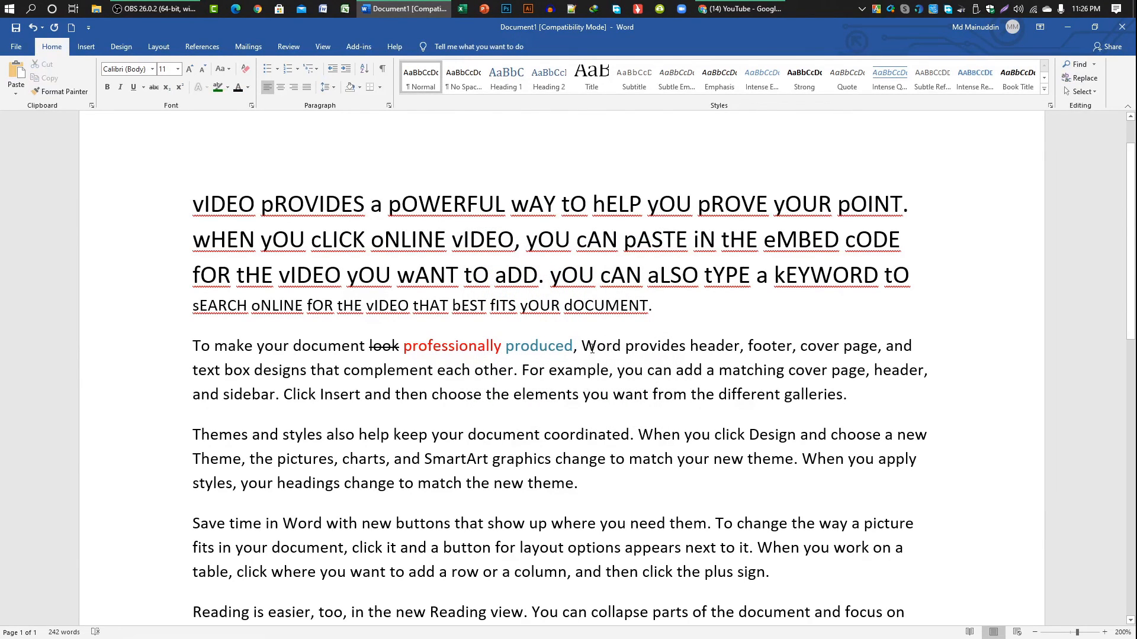
drag(582, 347, 620, 347)
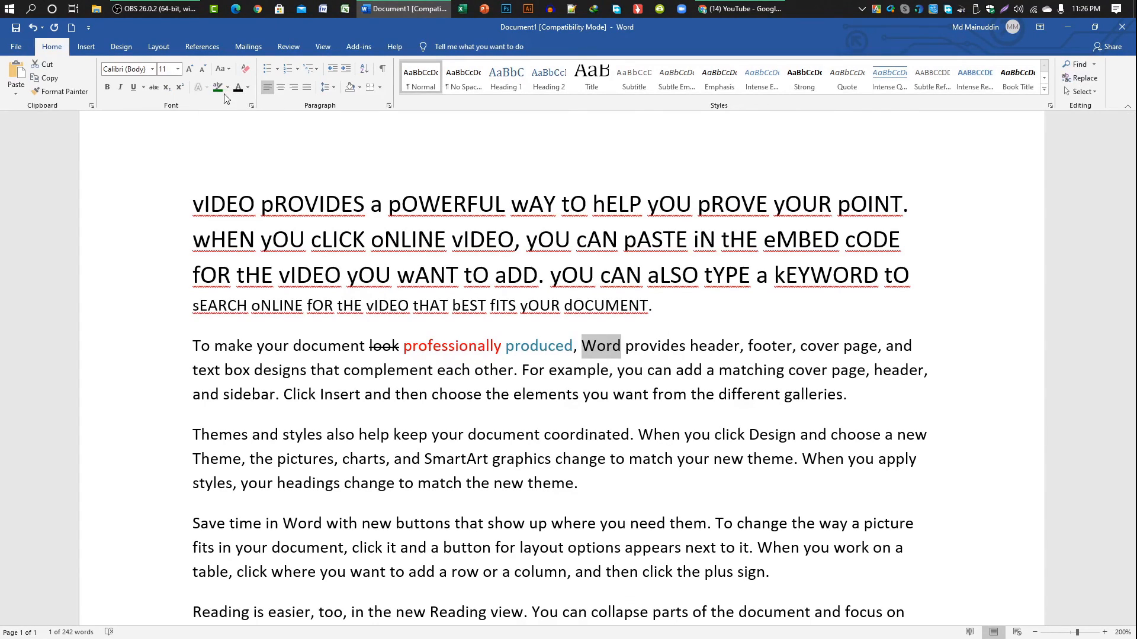
click(606, 350)
scroll(623, 446, down, 1)
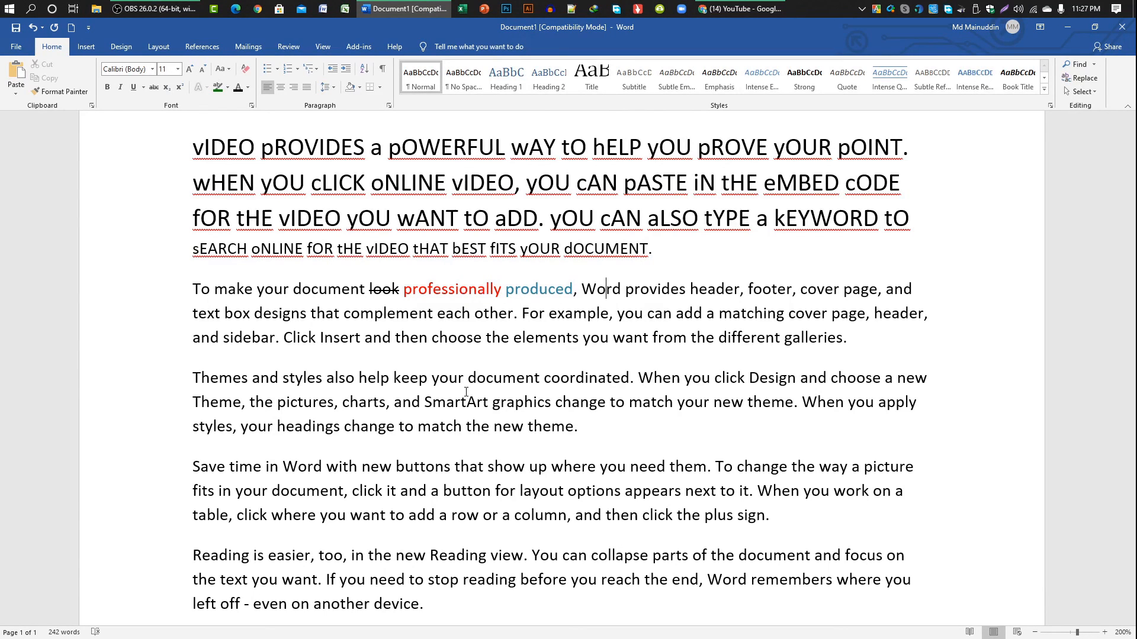
click(161, 8)
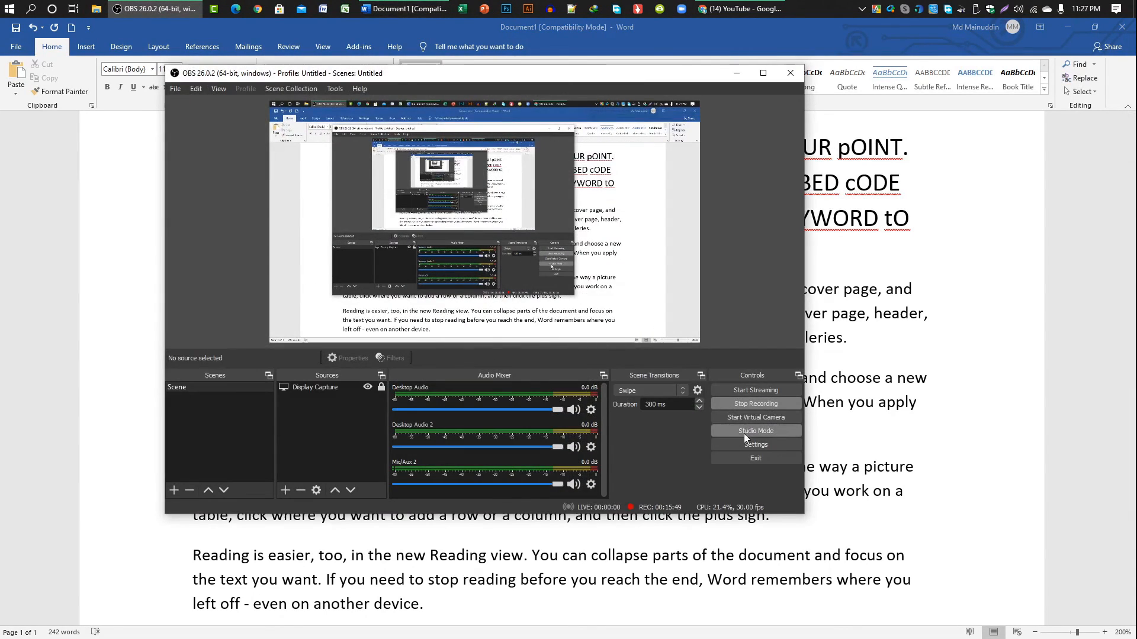